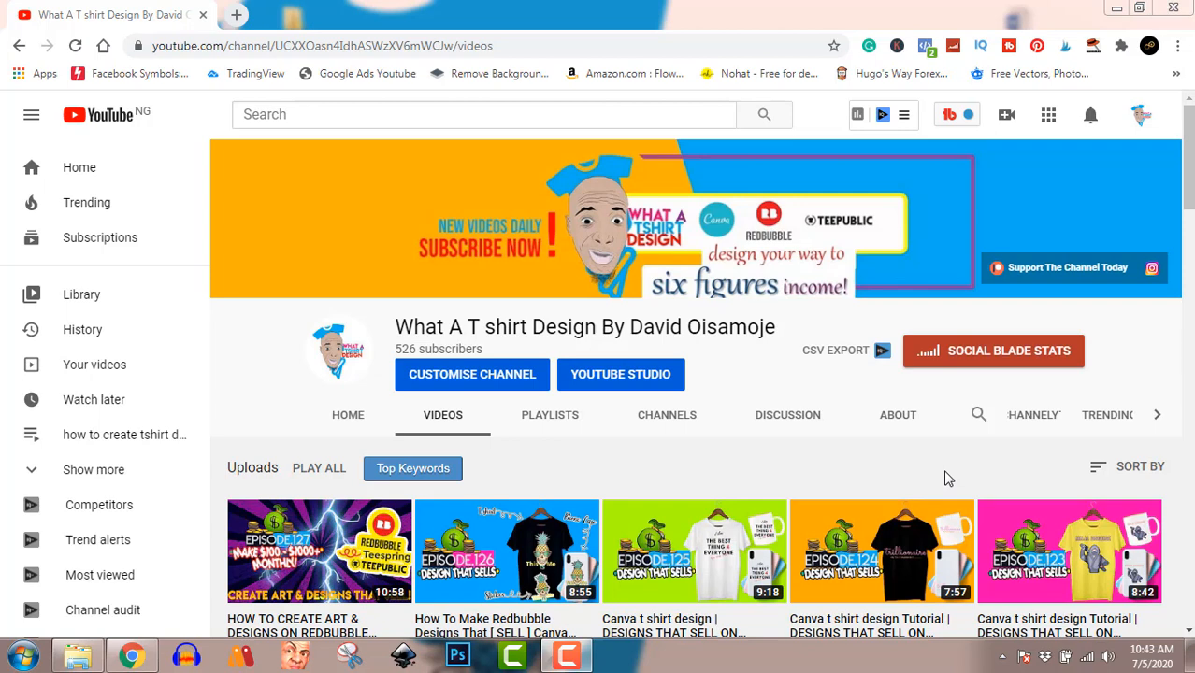
Open Canva in a new browser tab and create a custom-size design of 4500 × 5400 px
click(238, 16)
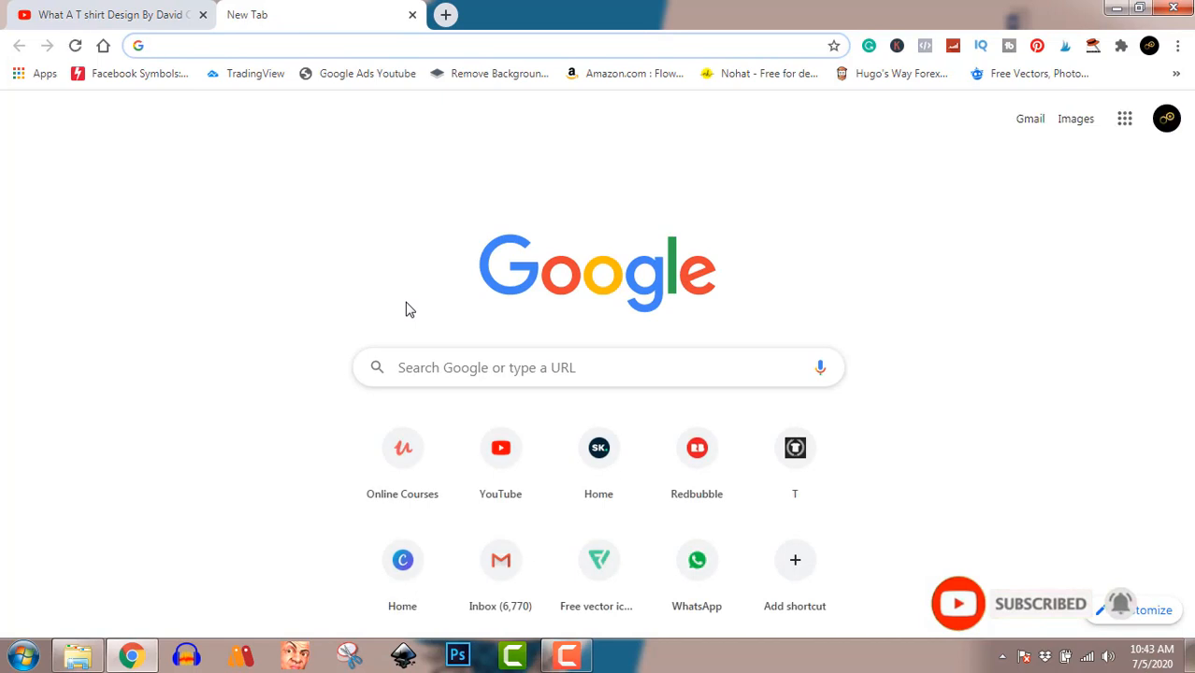
click(403, 562)
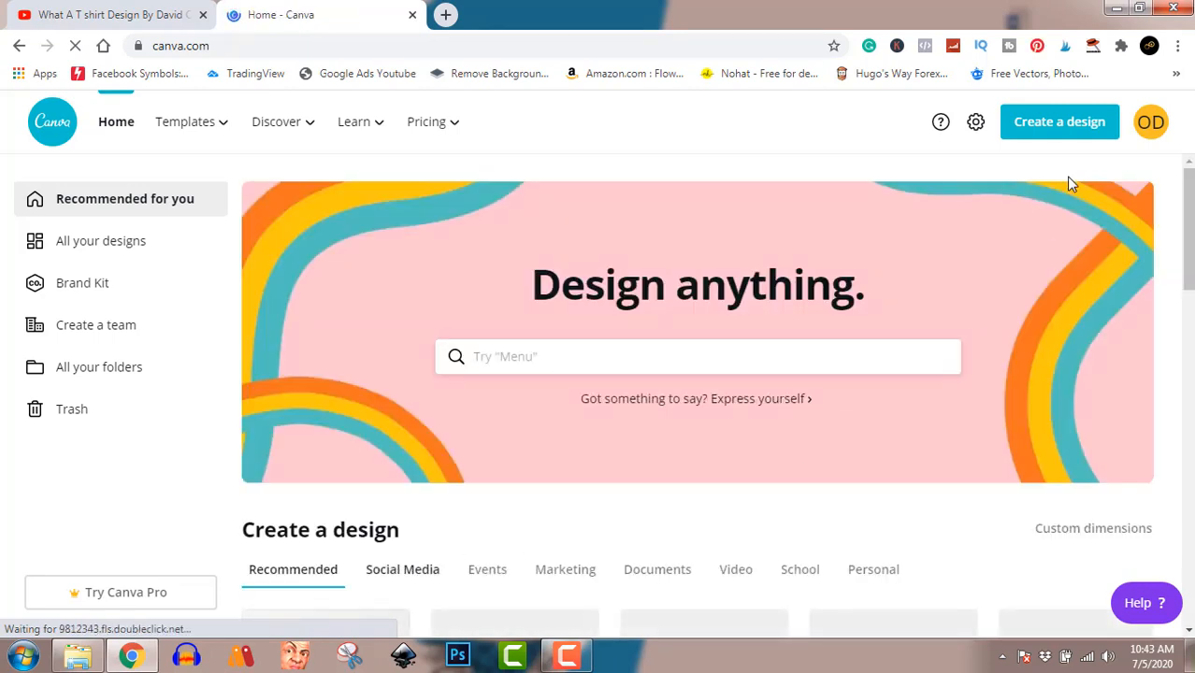
click(1063, 129)
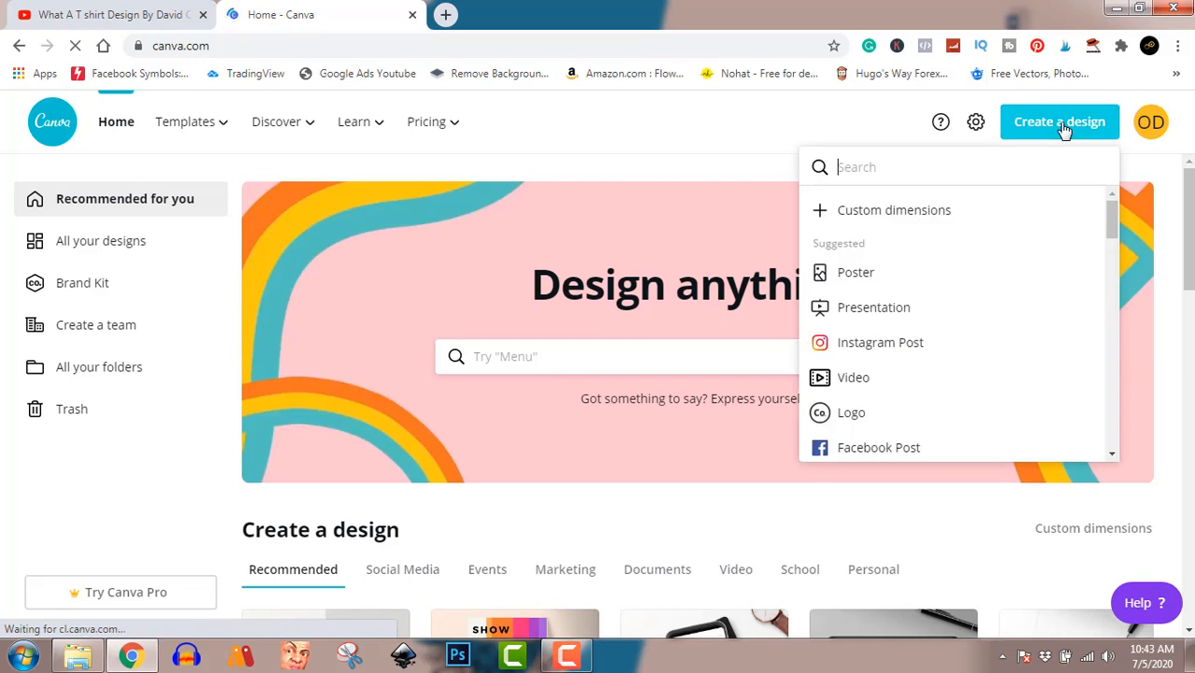
click(963, 215)
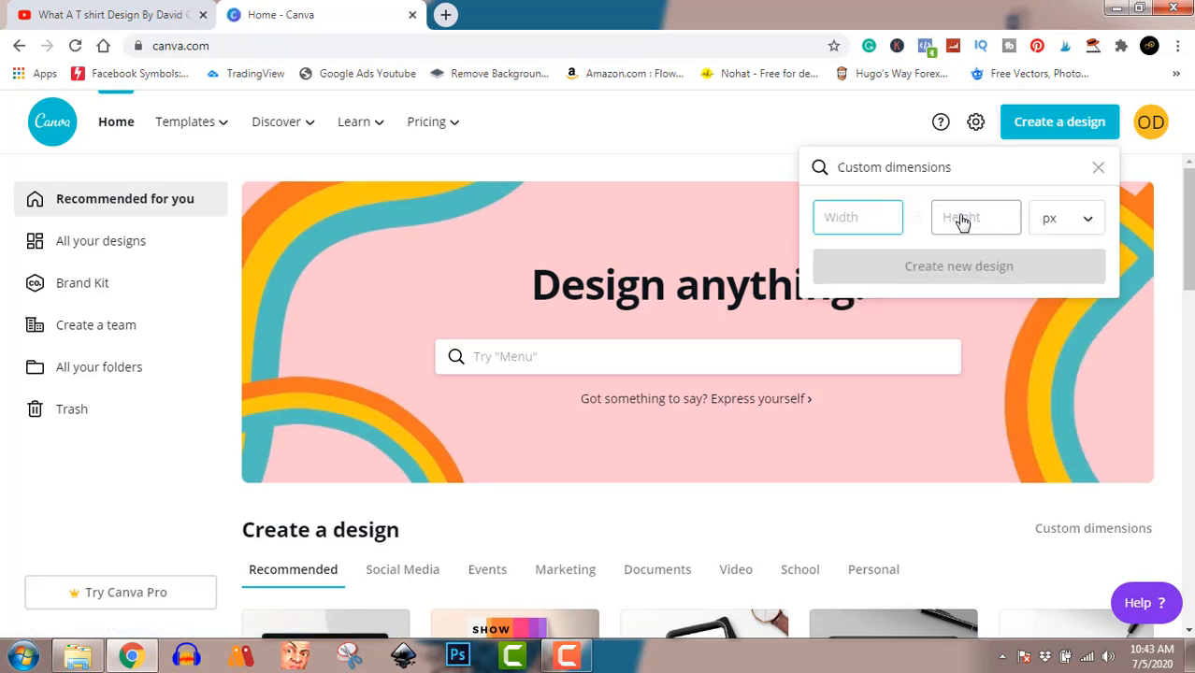
text(4500)
click(960, 216)
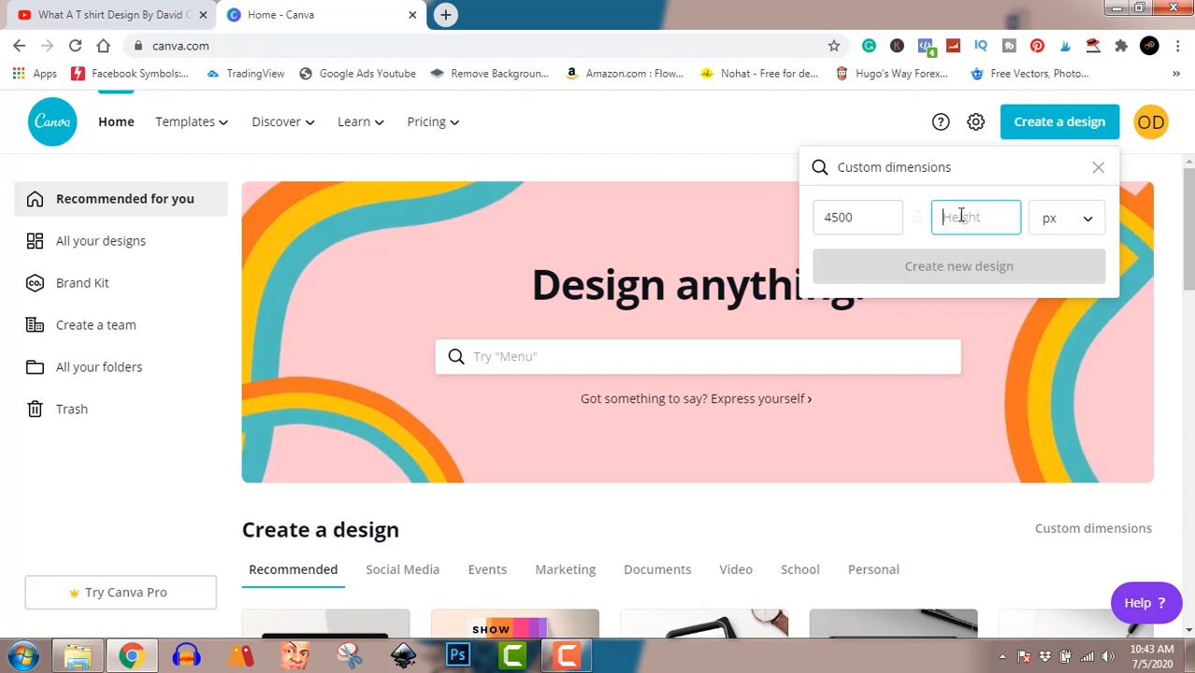
text(540)
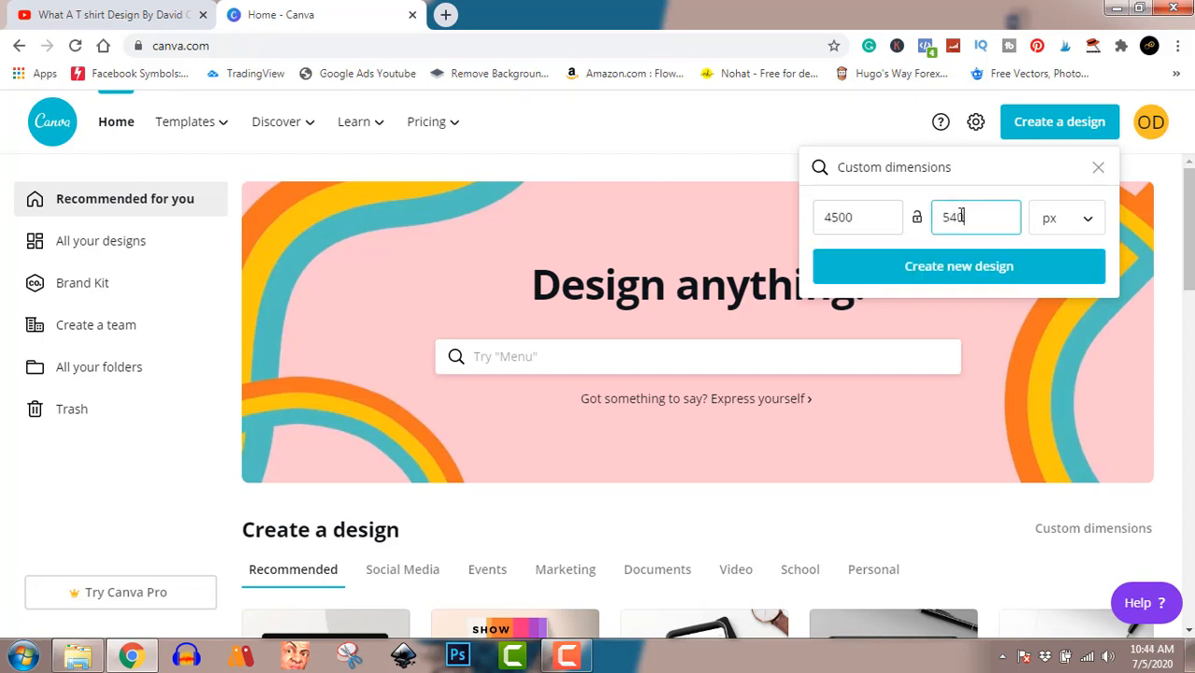
text(0)
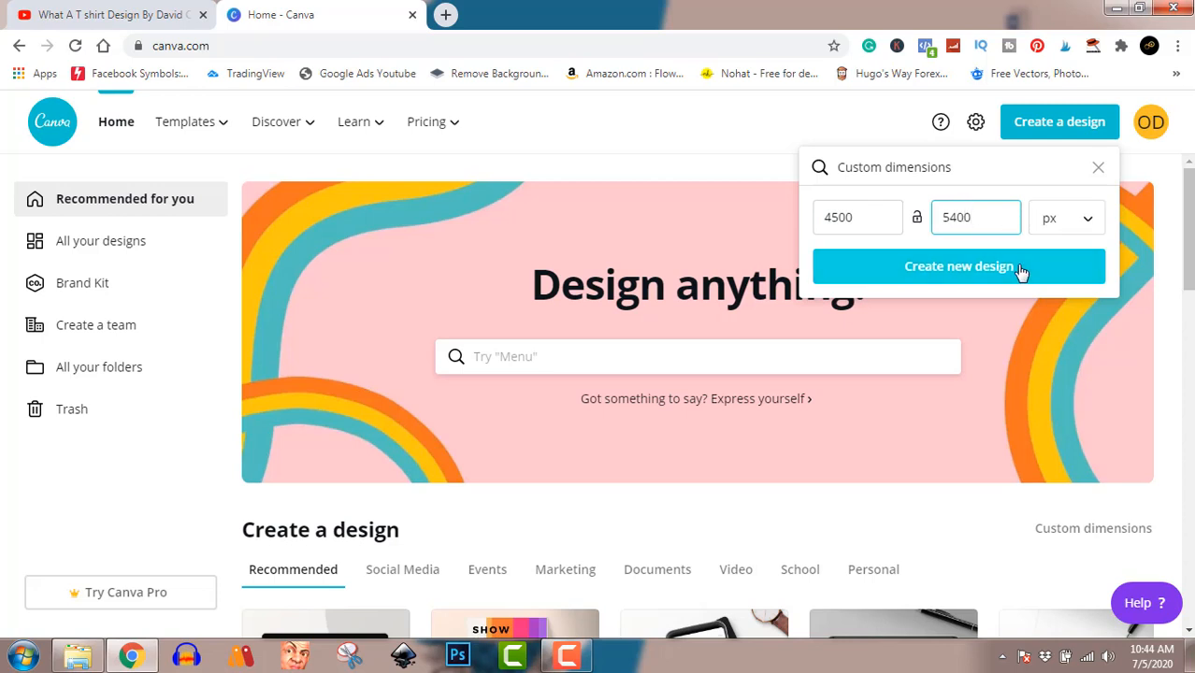
click(991, 279)
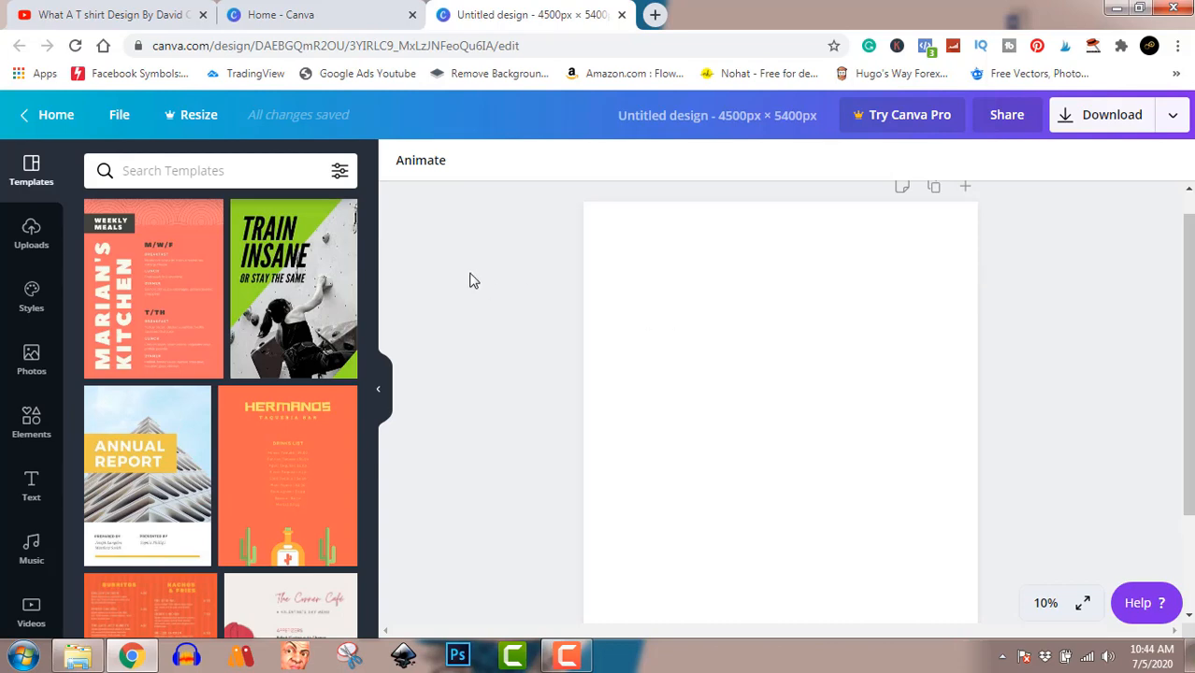
Add the "Wild SALE" text combination to the page, enlarge it to most of the page width and move it to the upper middle
click(31, 487)
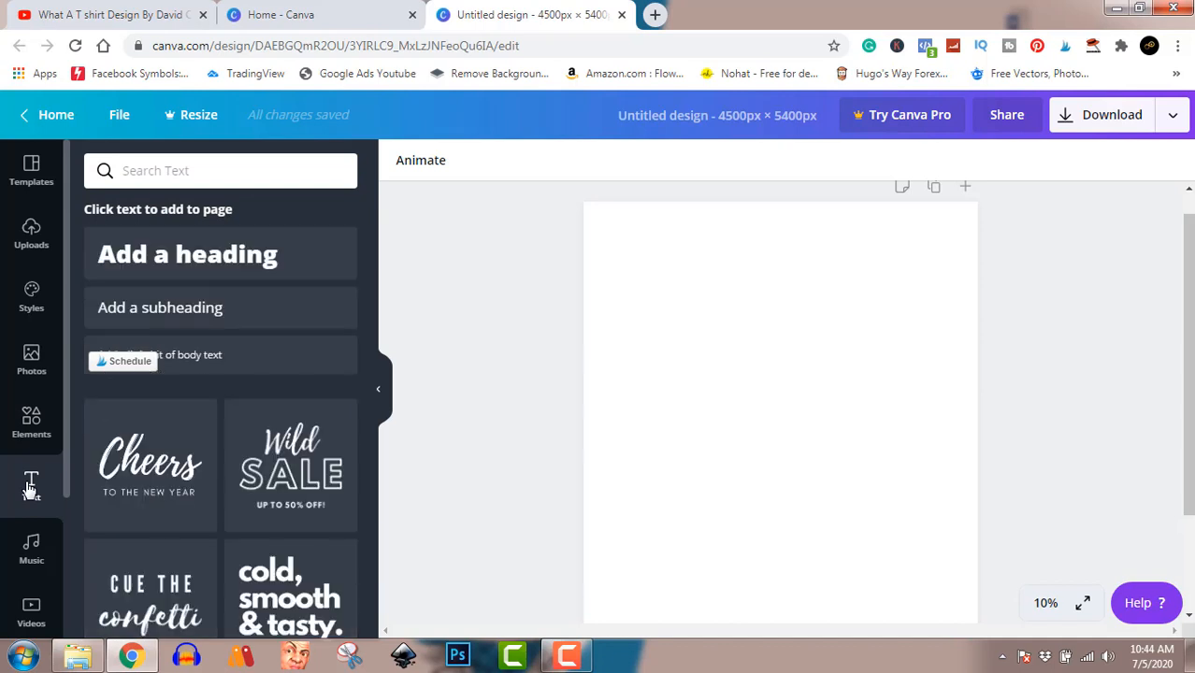
click(272, 449)
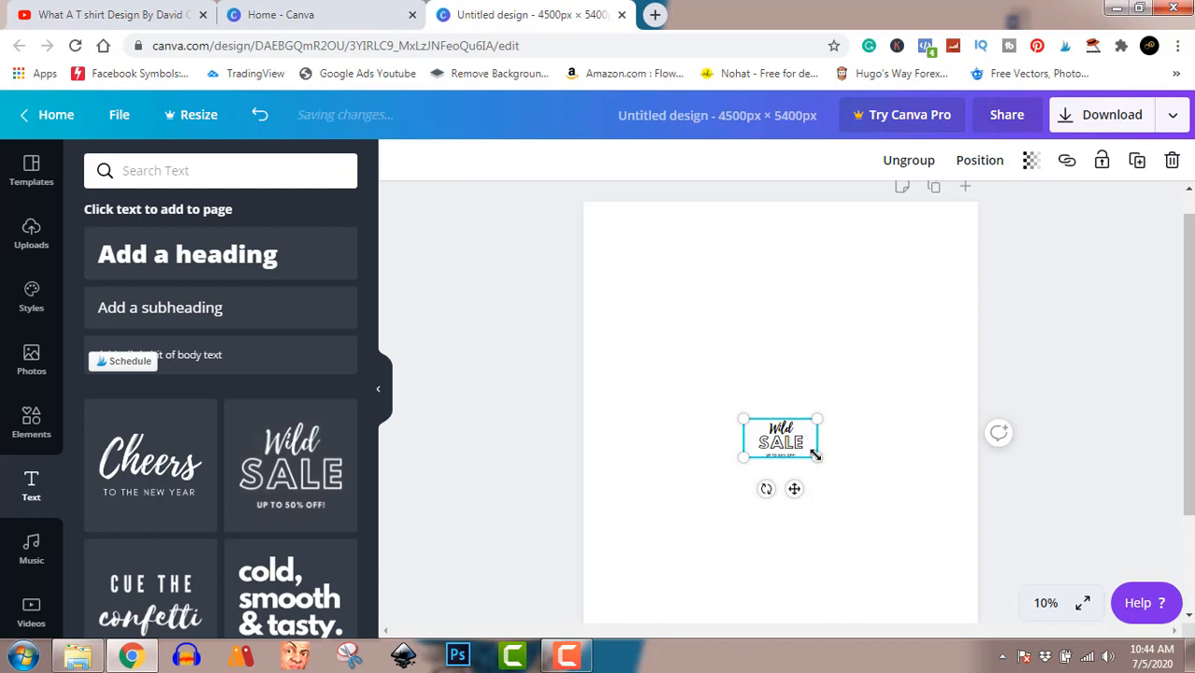
drag(819, 456, 1051, 581)
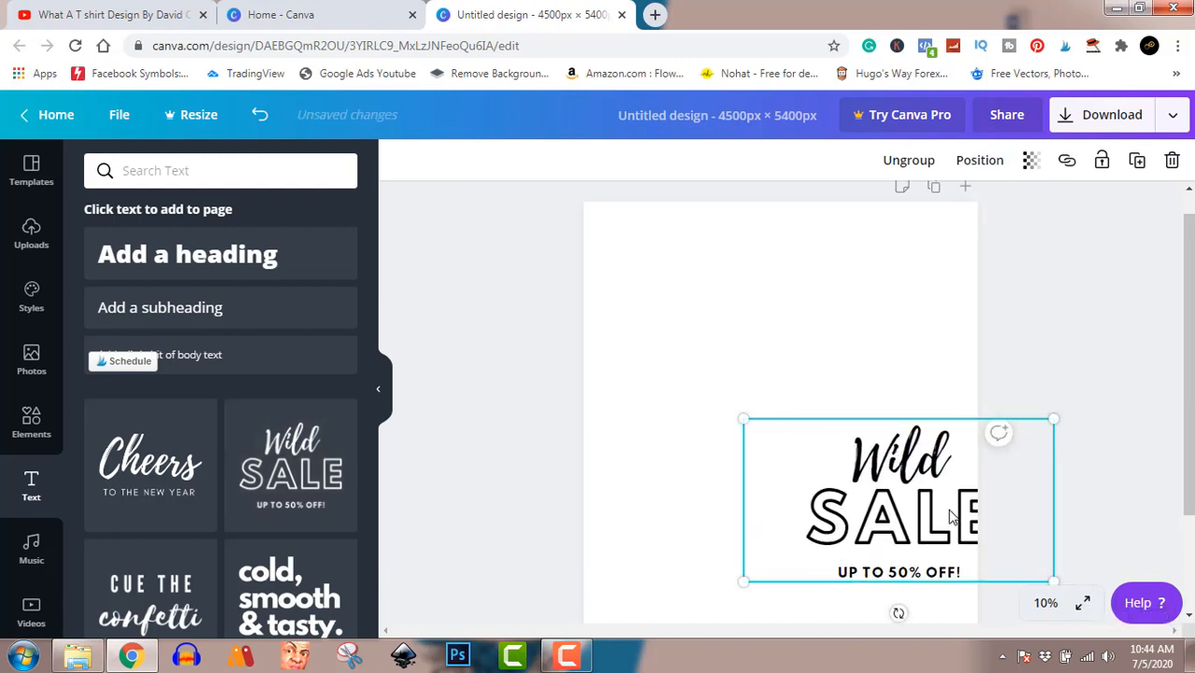
drag(950, 509, 840, 380)
click(1088, 399)
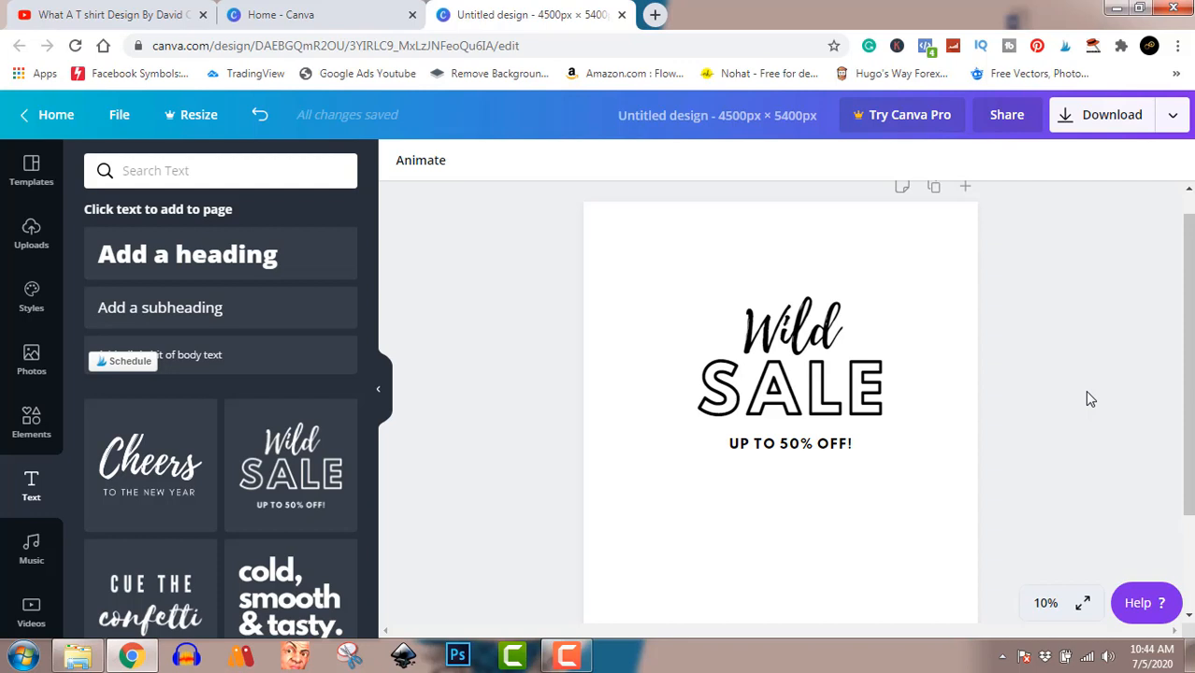
Ungroup the text combination and delete the "SALE" and "UP TO 50% OFF!" lines
click(864, 351)
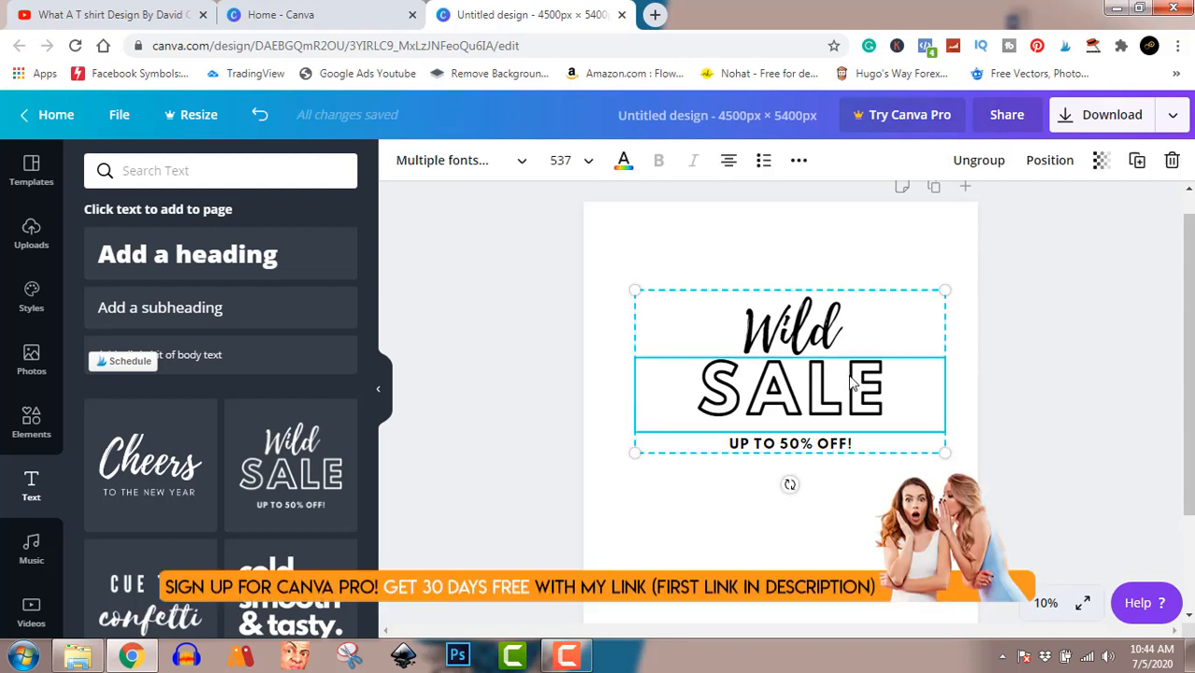
click(975, 160)
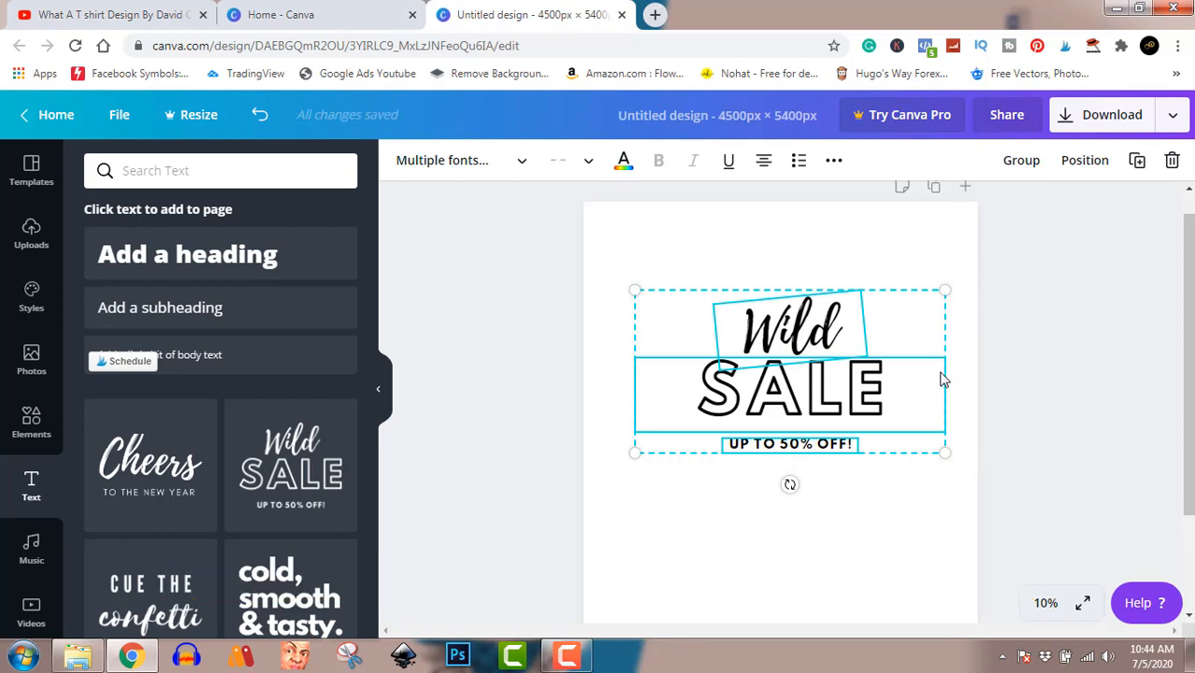
click(1035, 352)
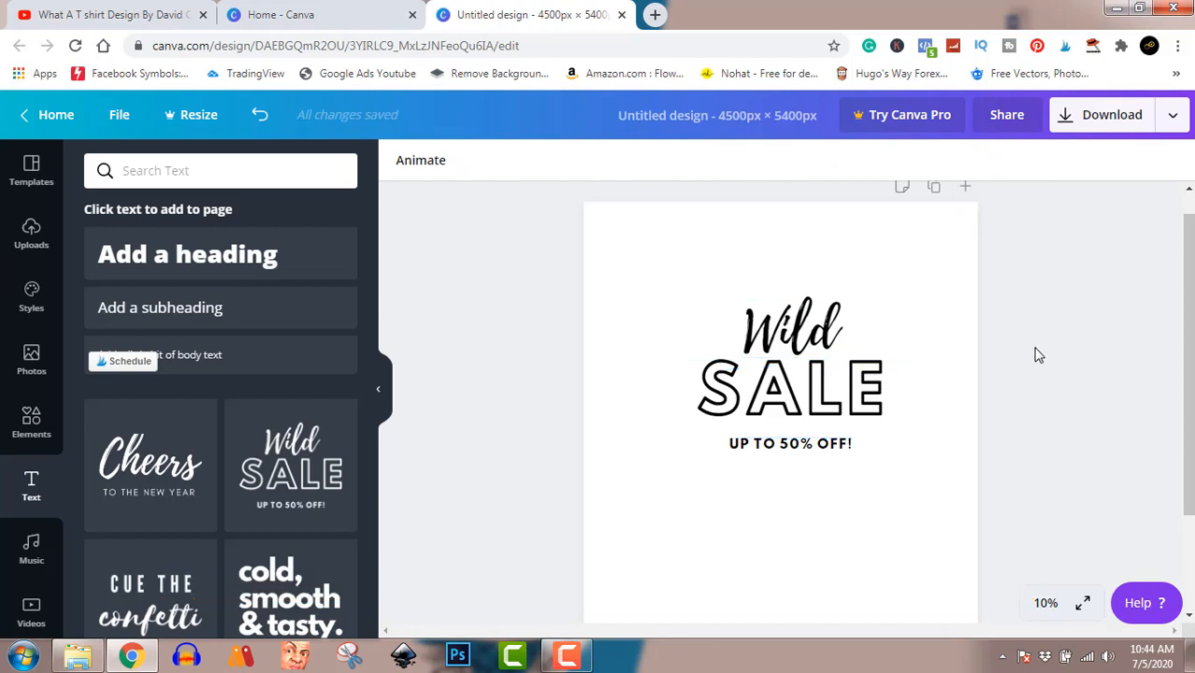
click(815, 384)
key(Delete)
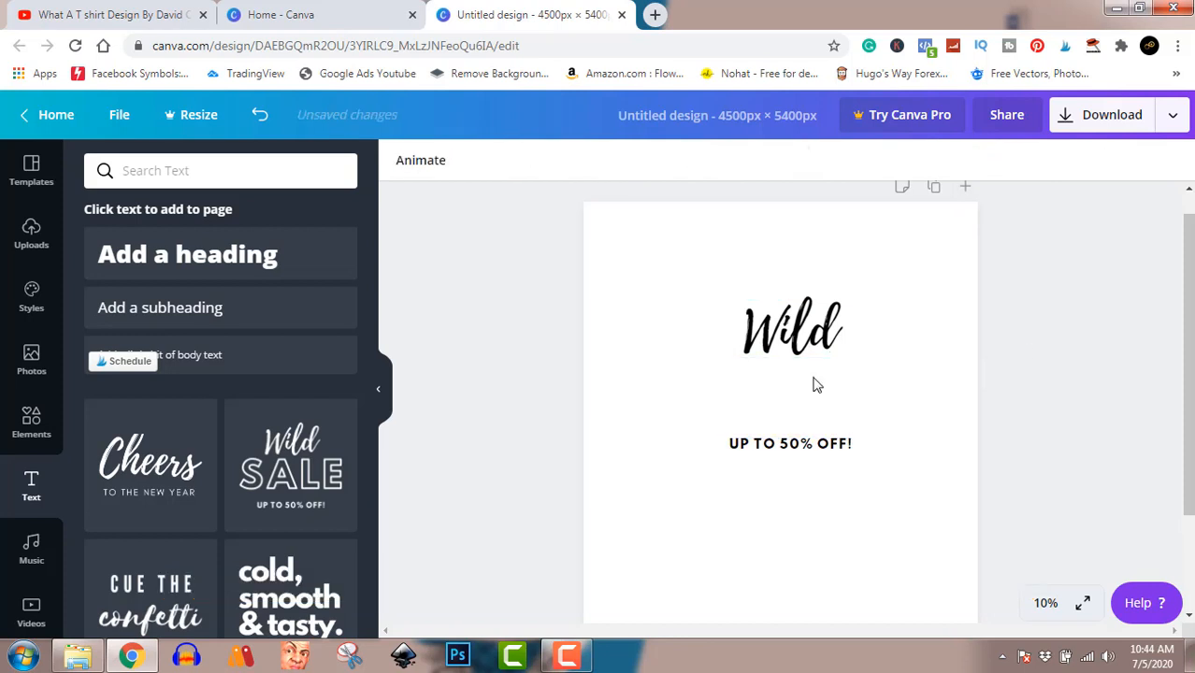
click(823, 449)
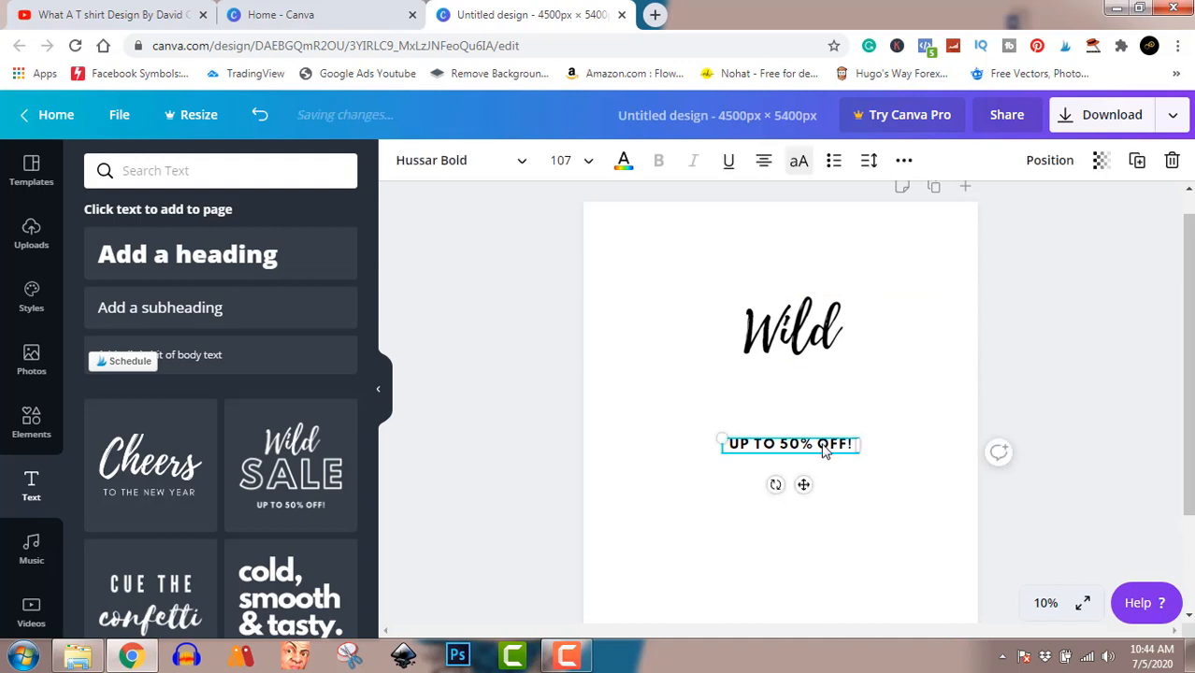
key(Delete)
Replace the script word "Wild" with "girl"
click(797, 327)
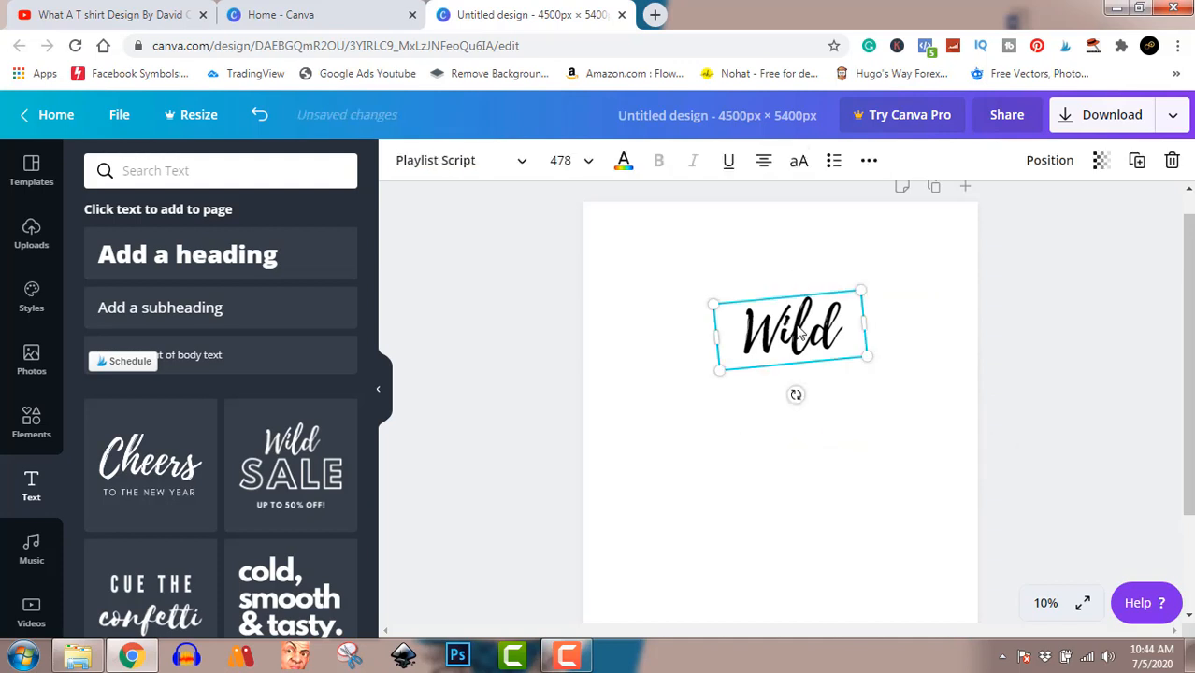
click(797, 328)
double_click(798, 325)
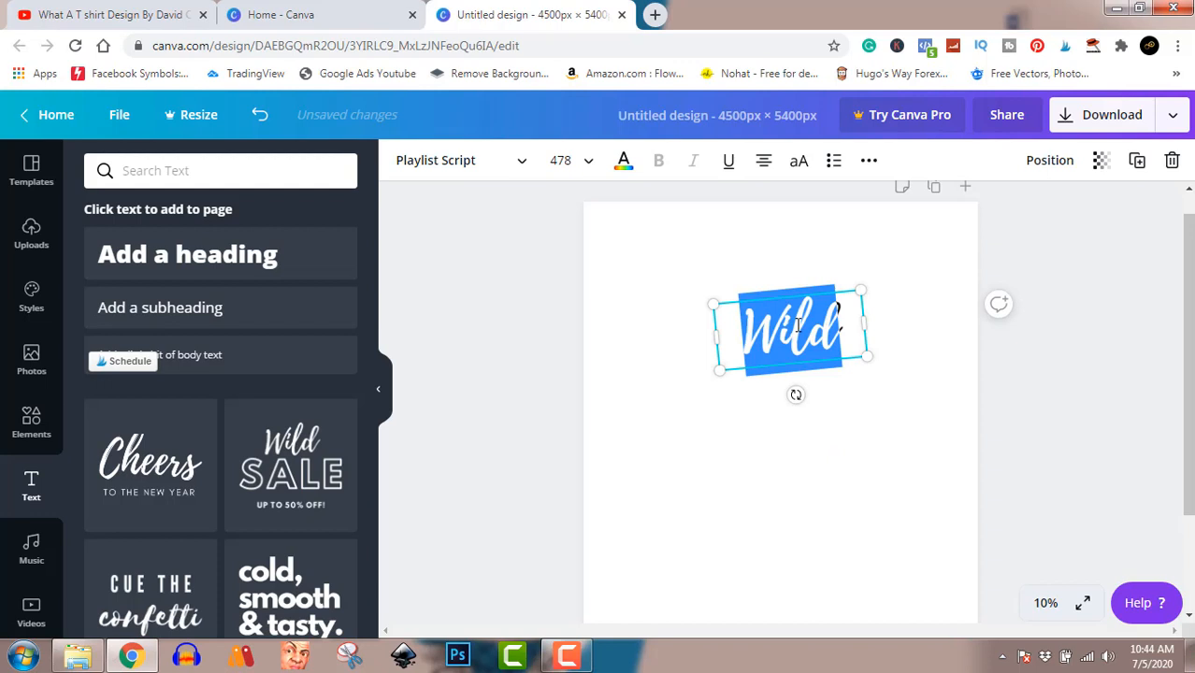
text(g)
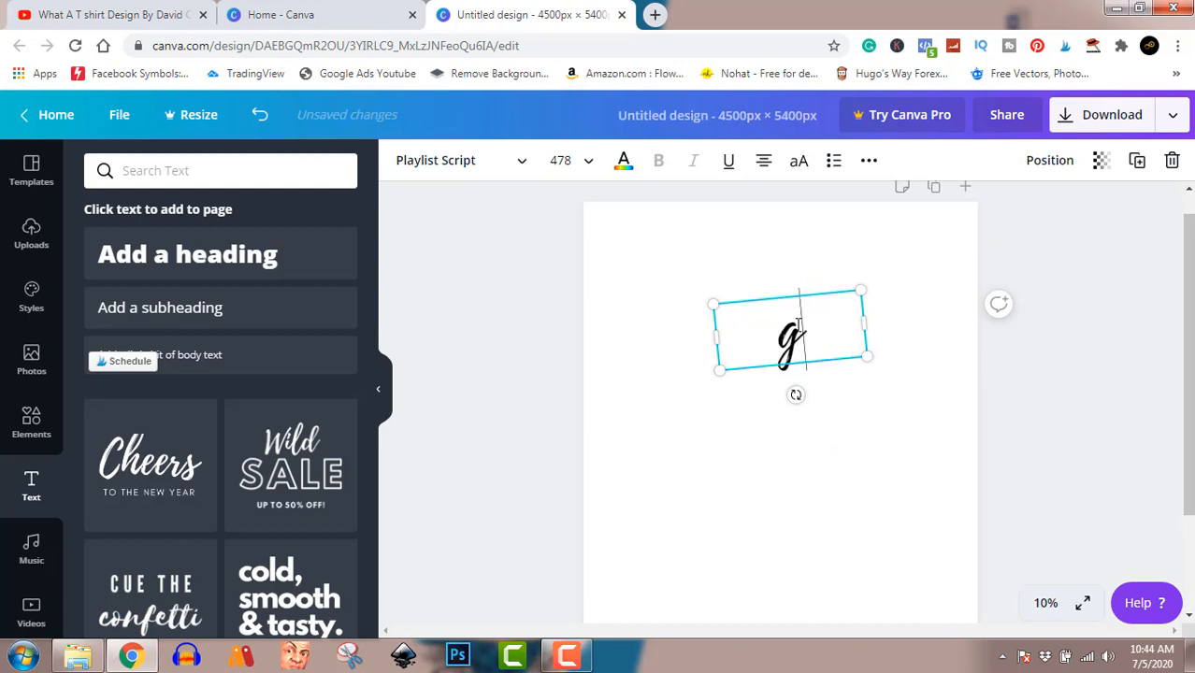
text(irl)
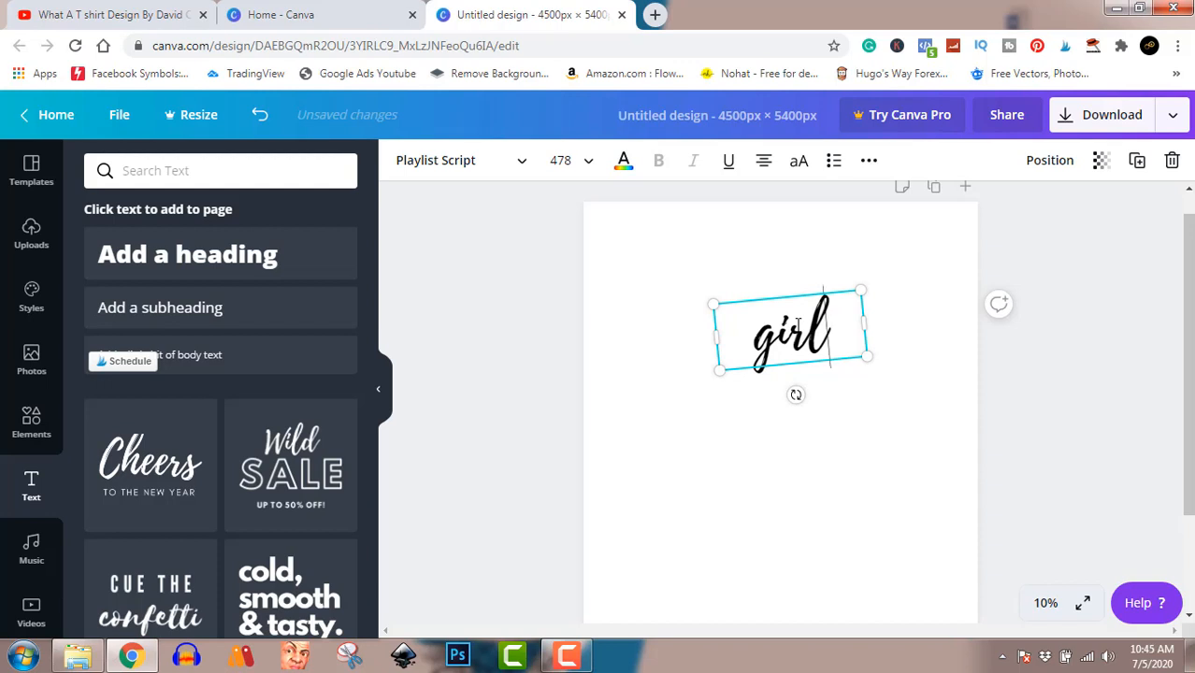
Enlarge the "girl" text to a font size of about 609 and shift it slightly up and to the left
drag(866, 356, 908, 374)
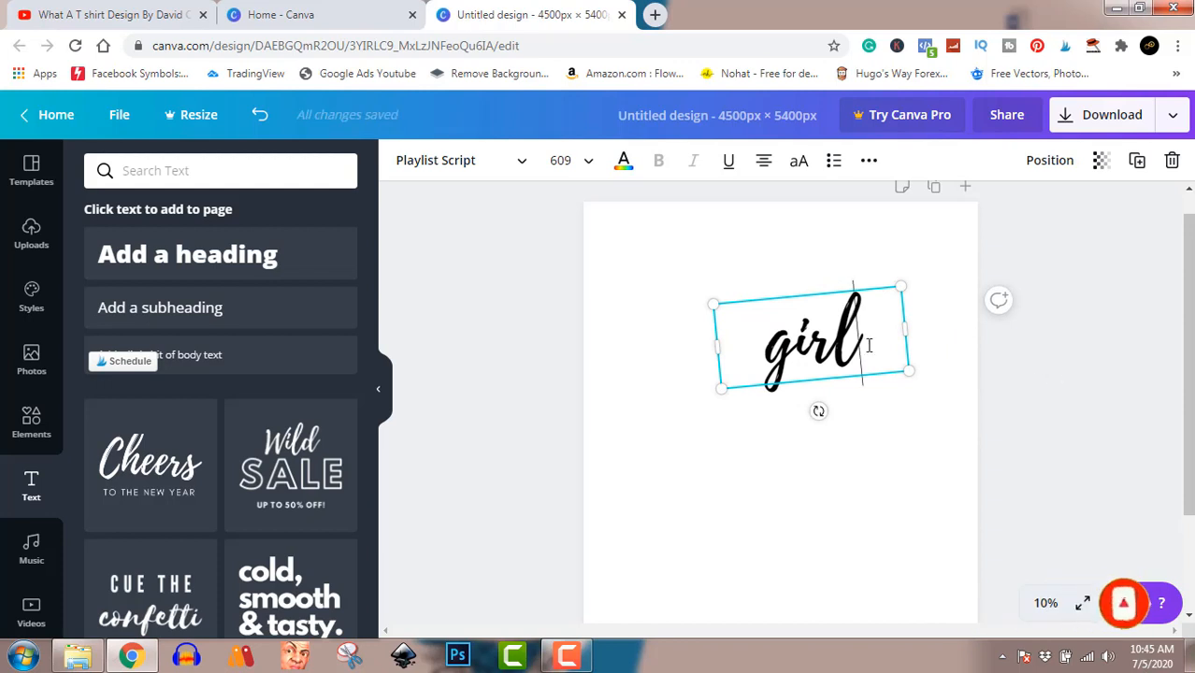
click(1067, 374)
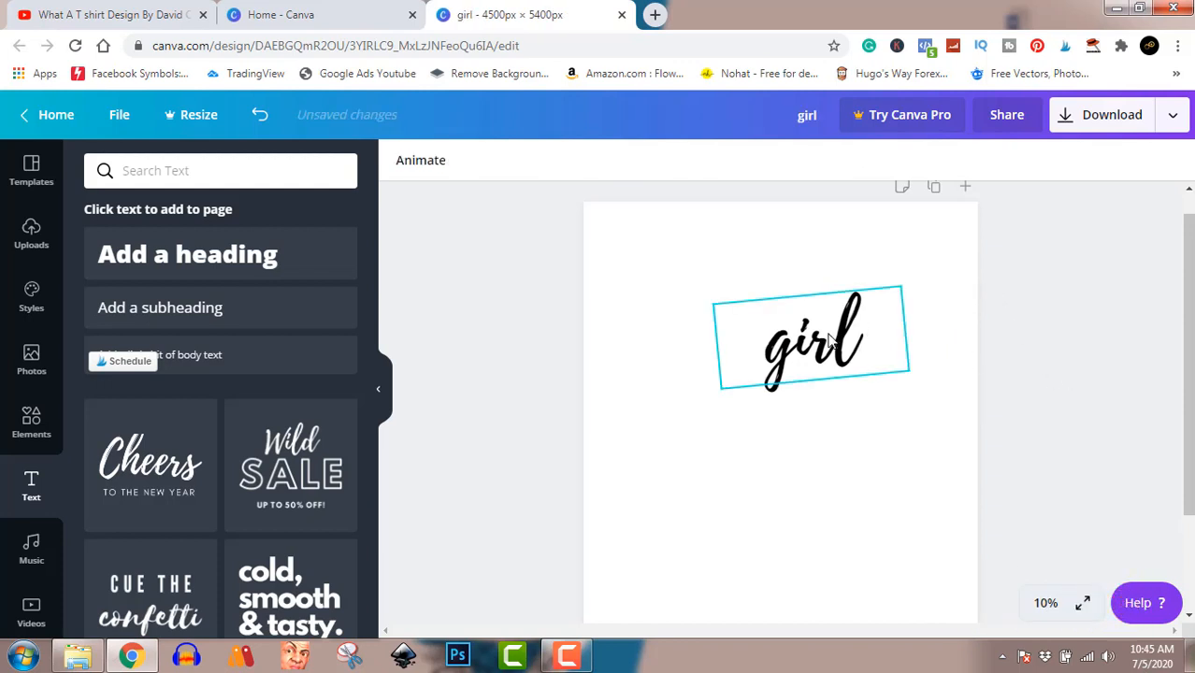
drag(830, 336, 813, 323)
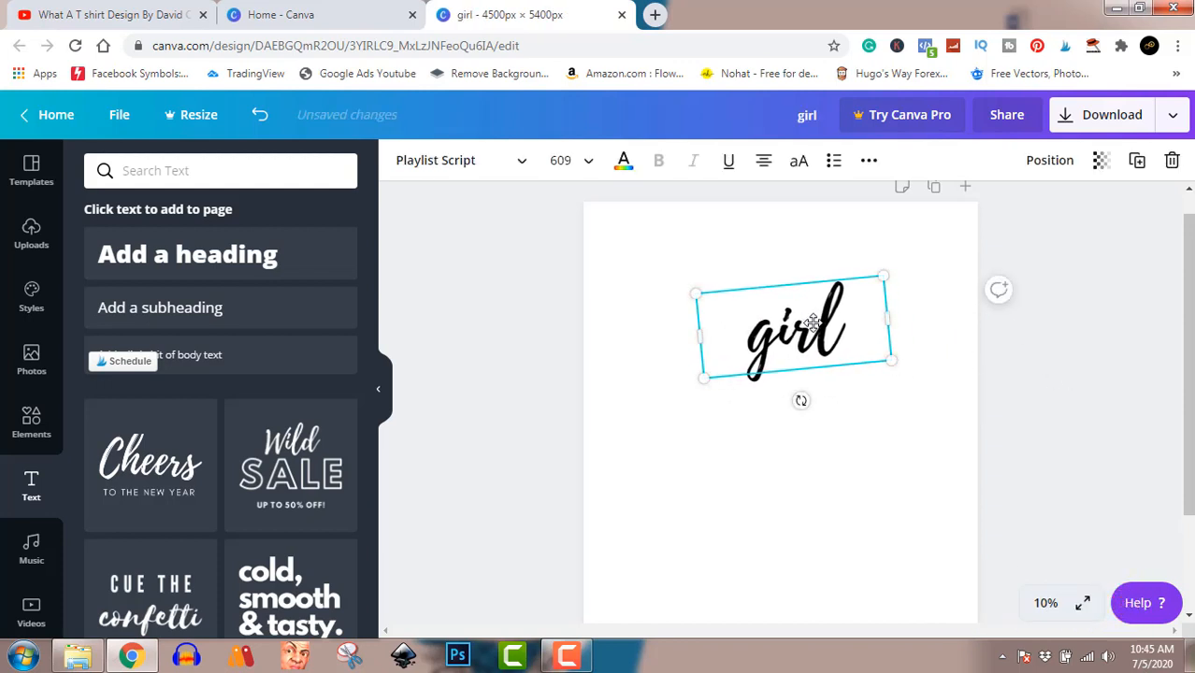
Add a heading below the script word and set its text to "GANG"
click(266, 253)
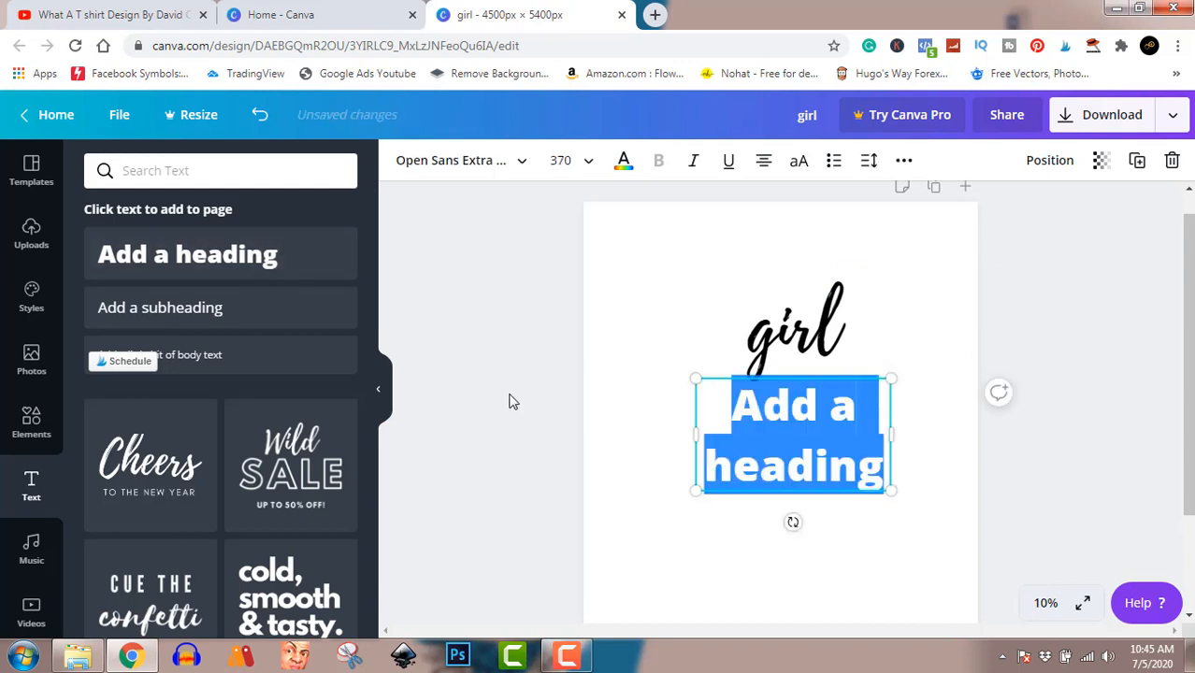
text(GAN)
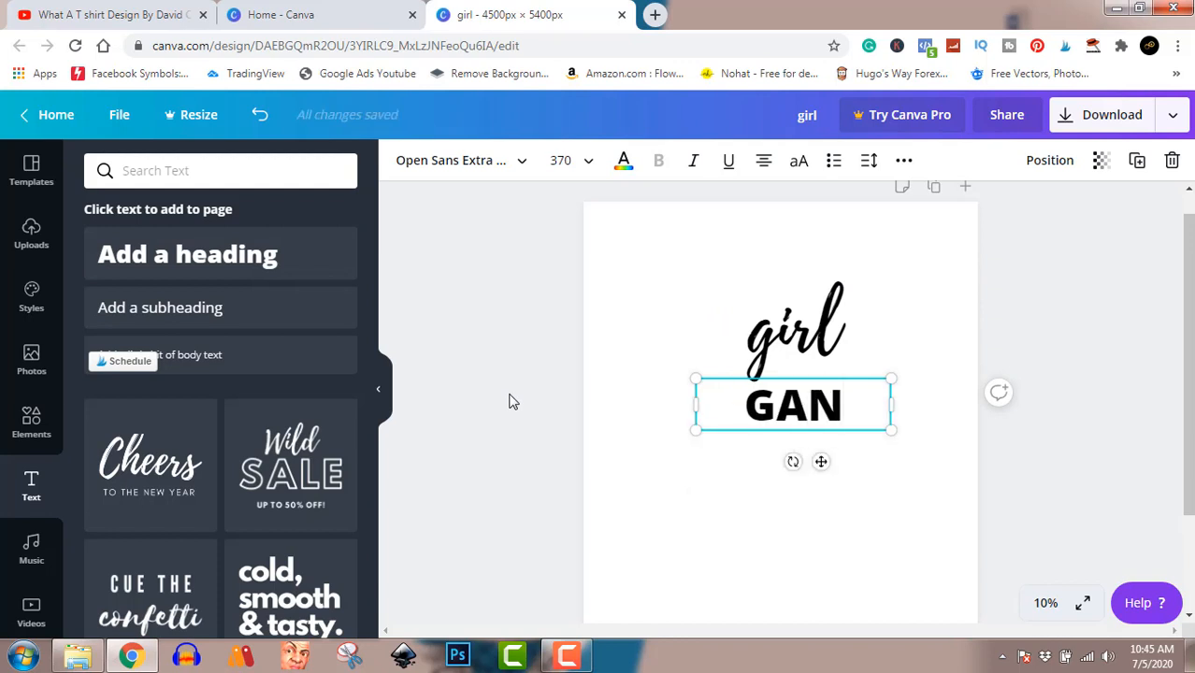
text(G)
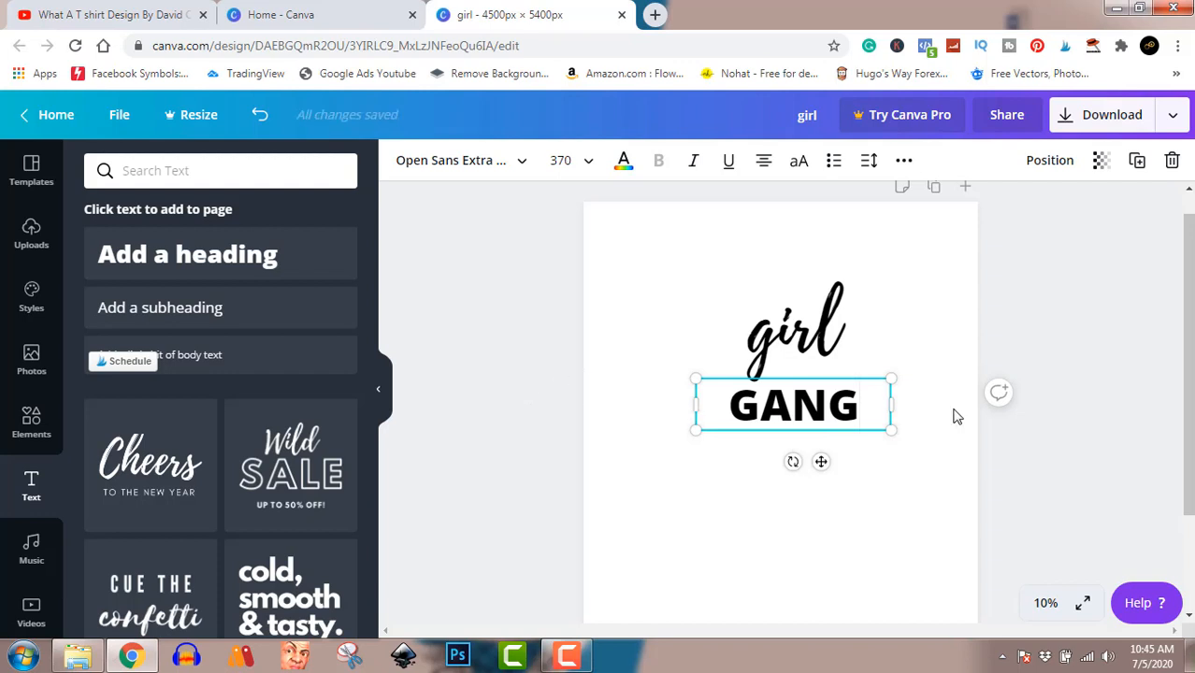
click(1030, 470)
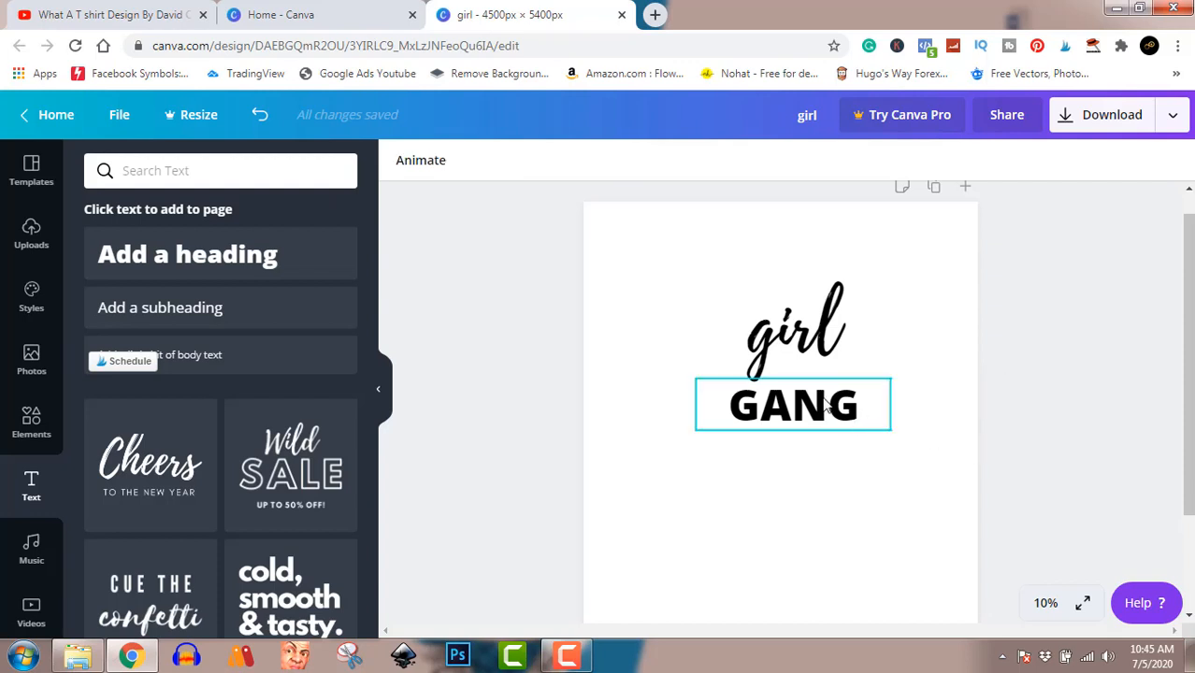
Arrange the two words so "GANG" sits tucked closely under "girl", just right of the tail of the "g"
drag(837, 403, 857, 362)
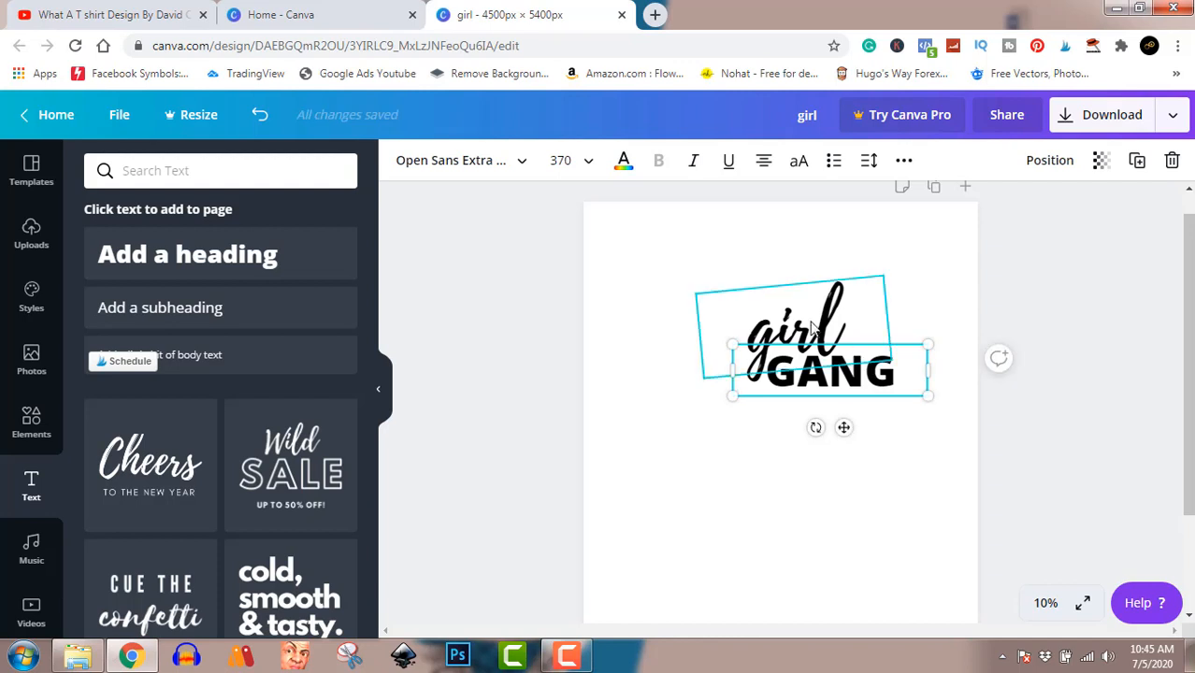
drag(814, 318, 782, 316)
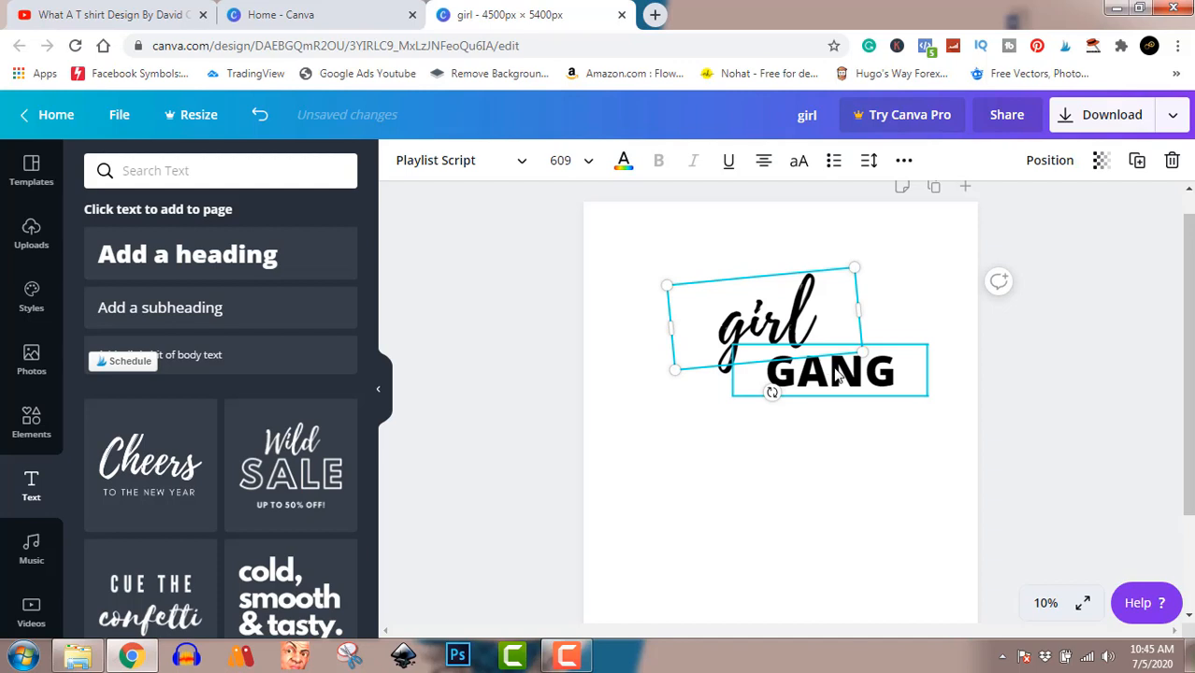
click(772, 386)
drag(825, 377, 806, 362)
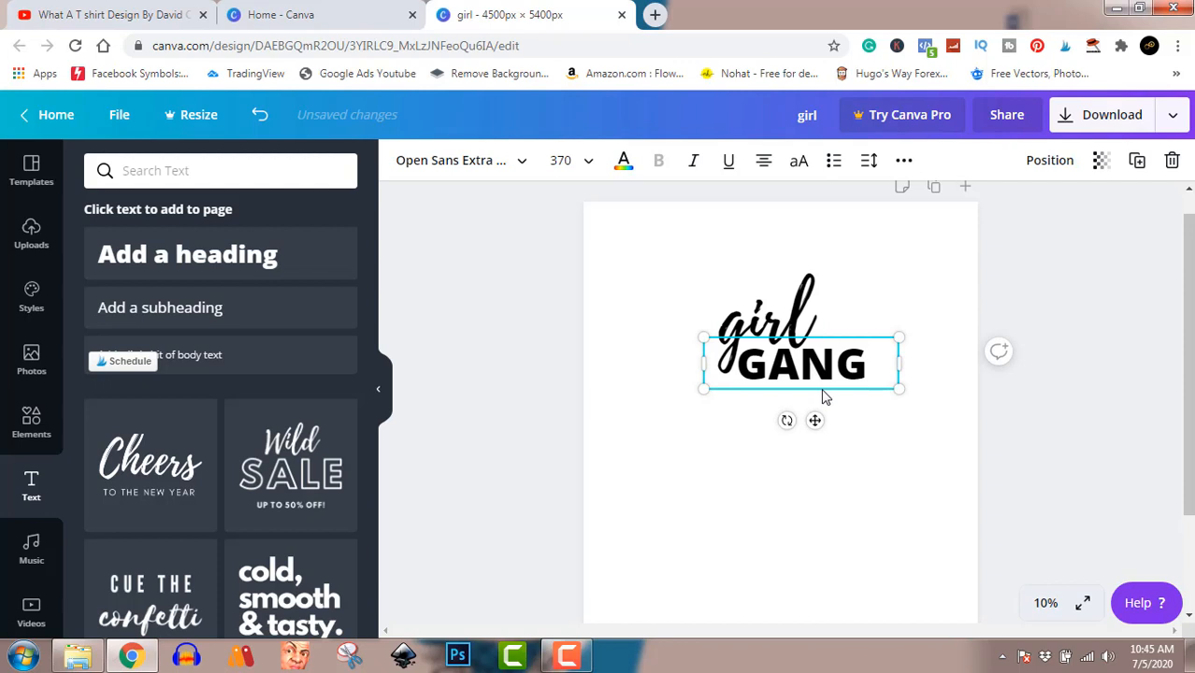
click(1063, 450)
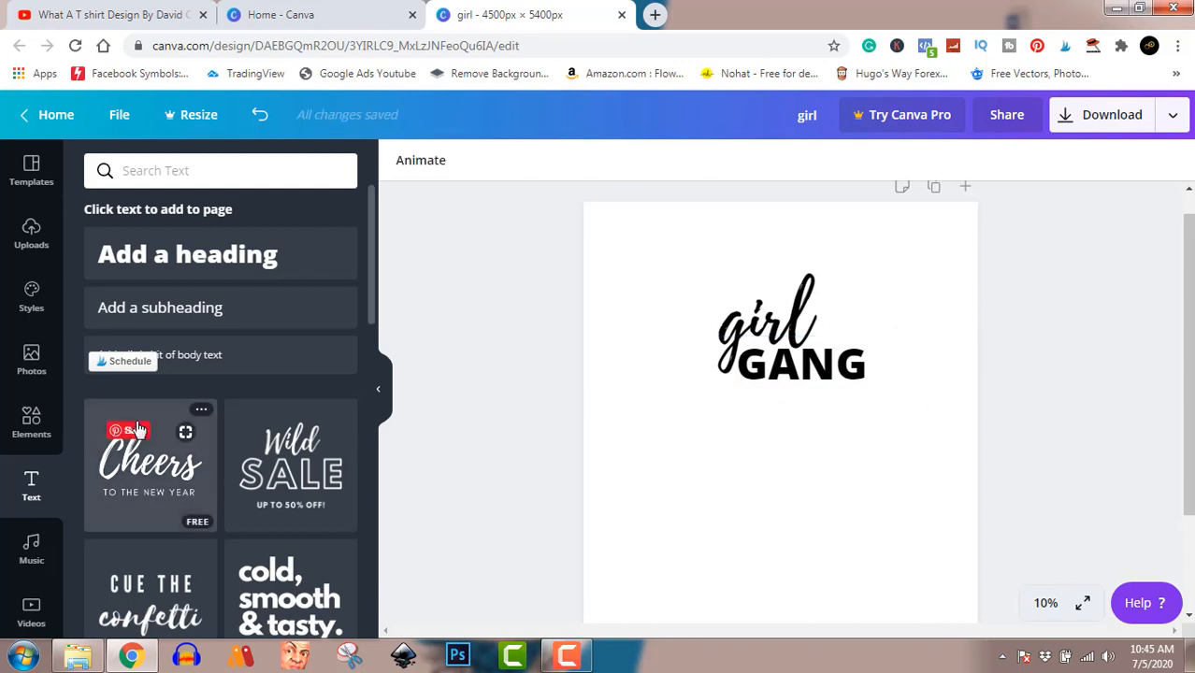
Search the graphic elements for "bullet"
click(40, 423)
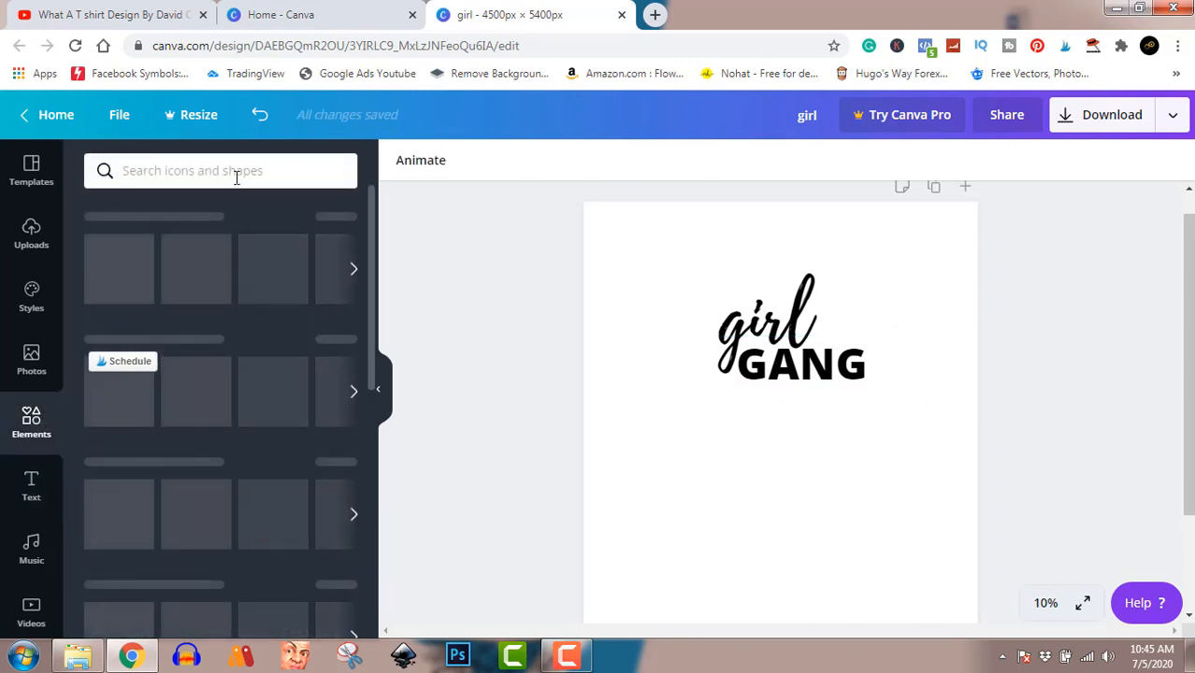
click(234, 174)
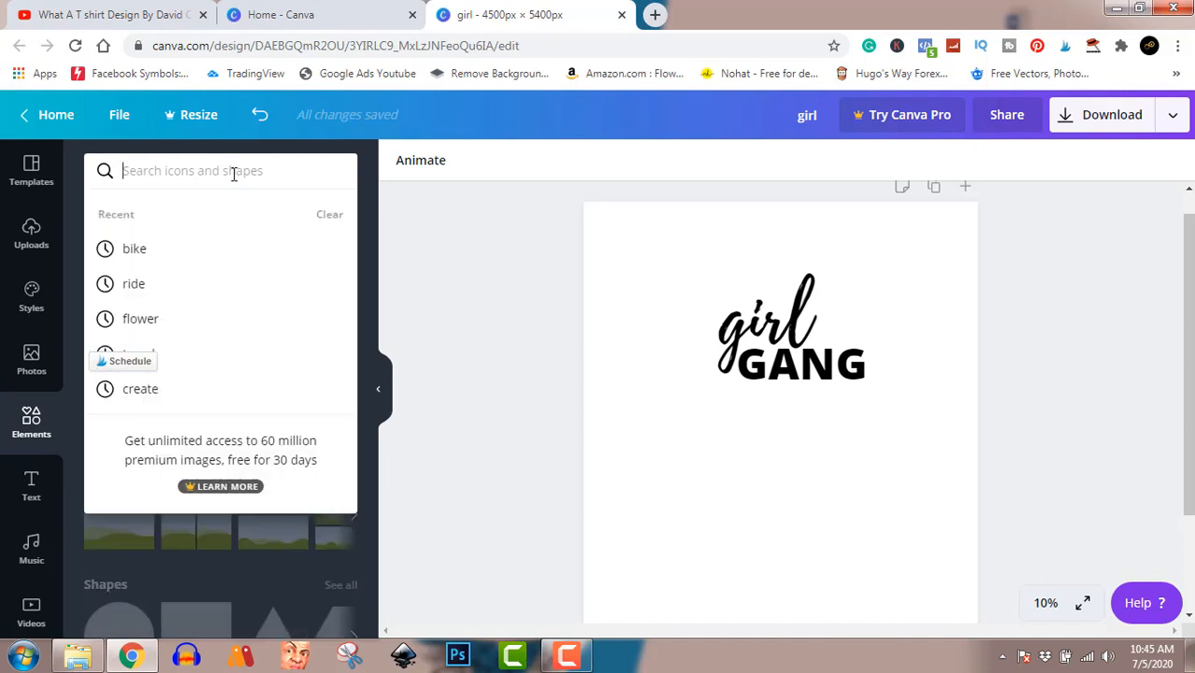
text(bullet)
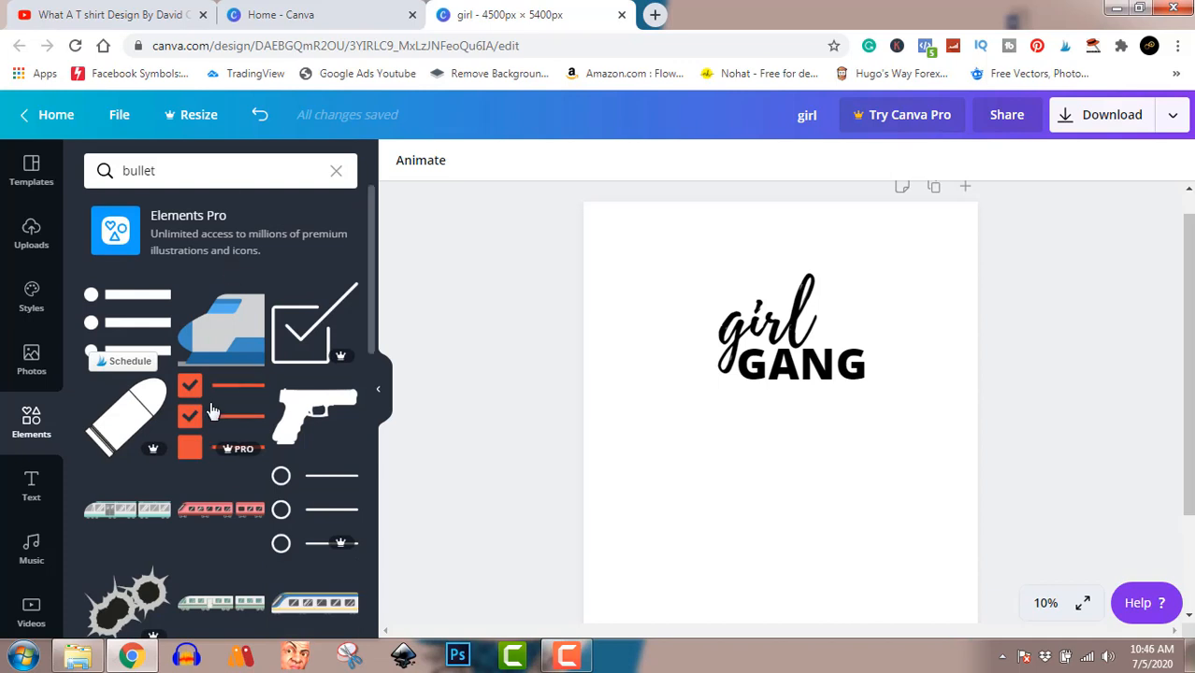
Look through the "bullet" search results for a graphic that suits the "girl GANG" design
scroll(213, 412, down, 2)
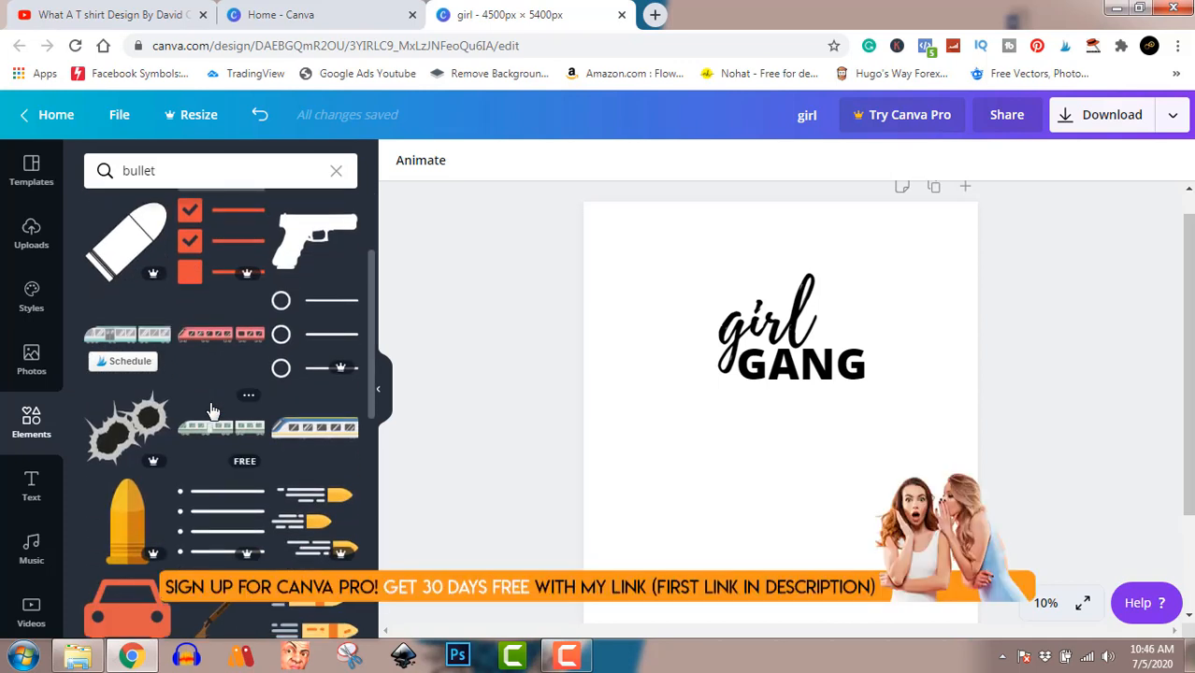
scroll(213, 411, down, 3)
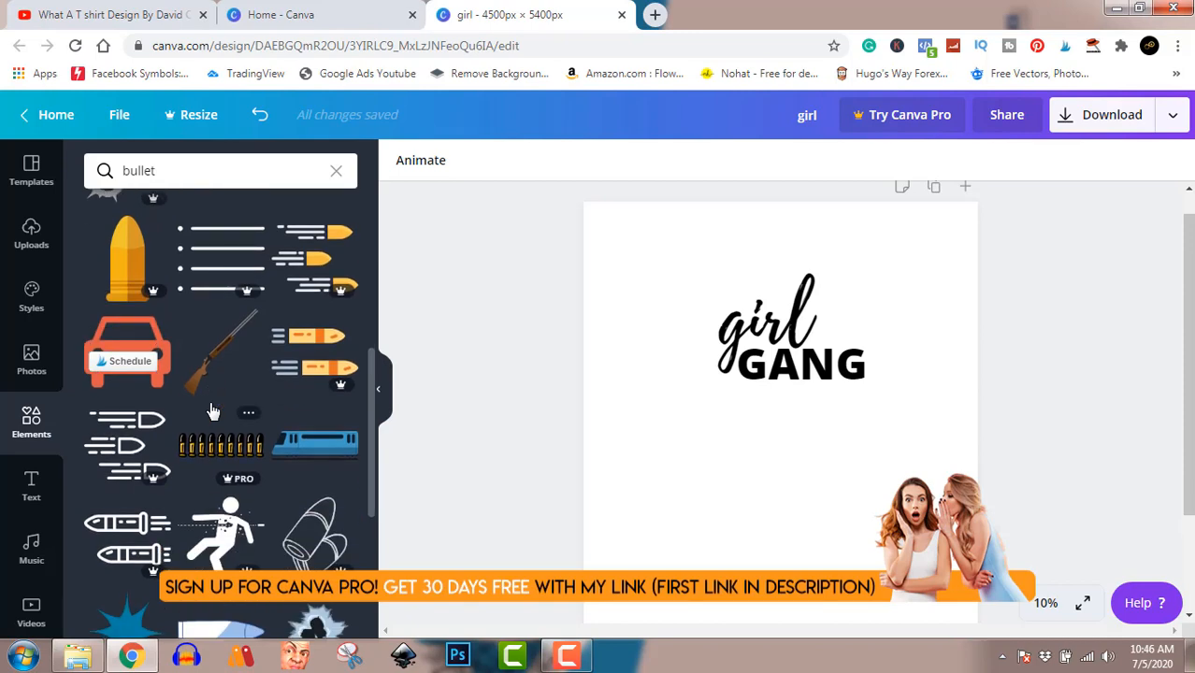
scroll(213, 411, down, 4)
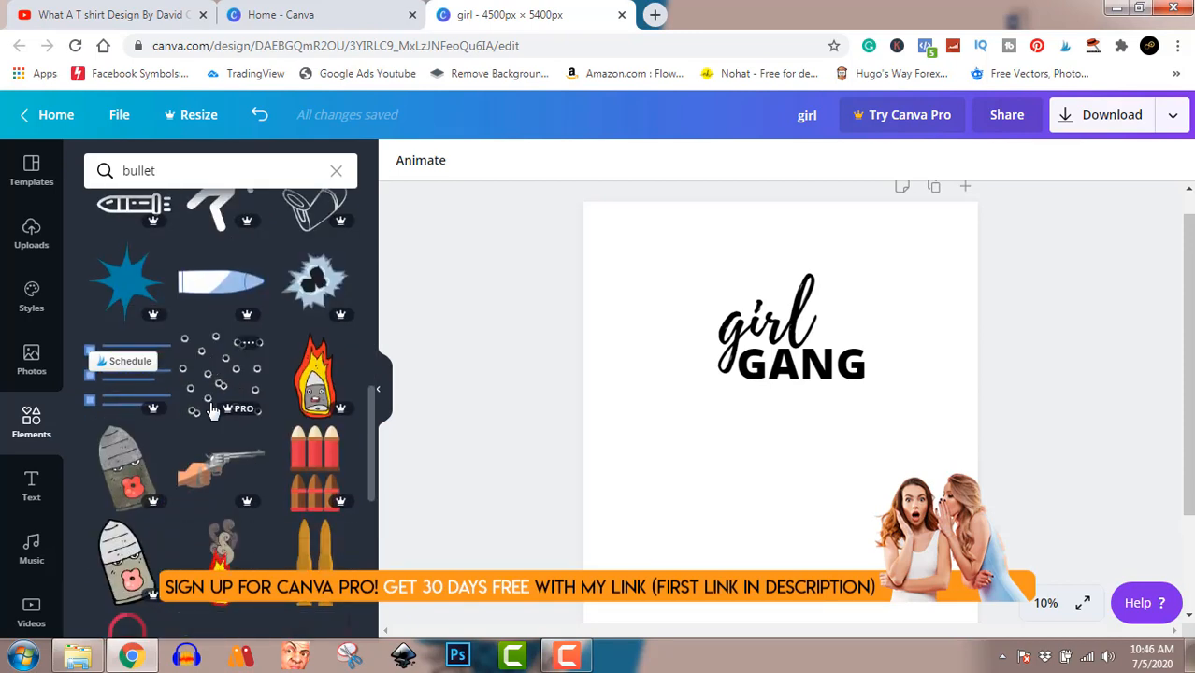
scroll(211, 412, down, 3)
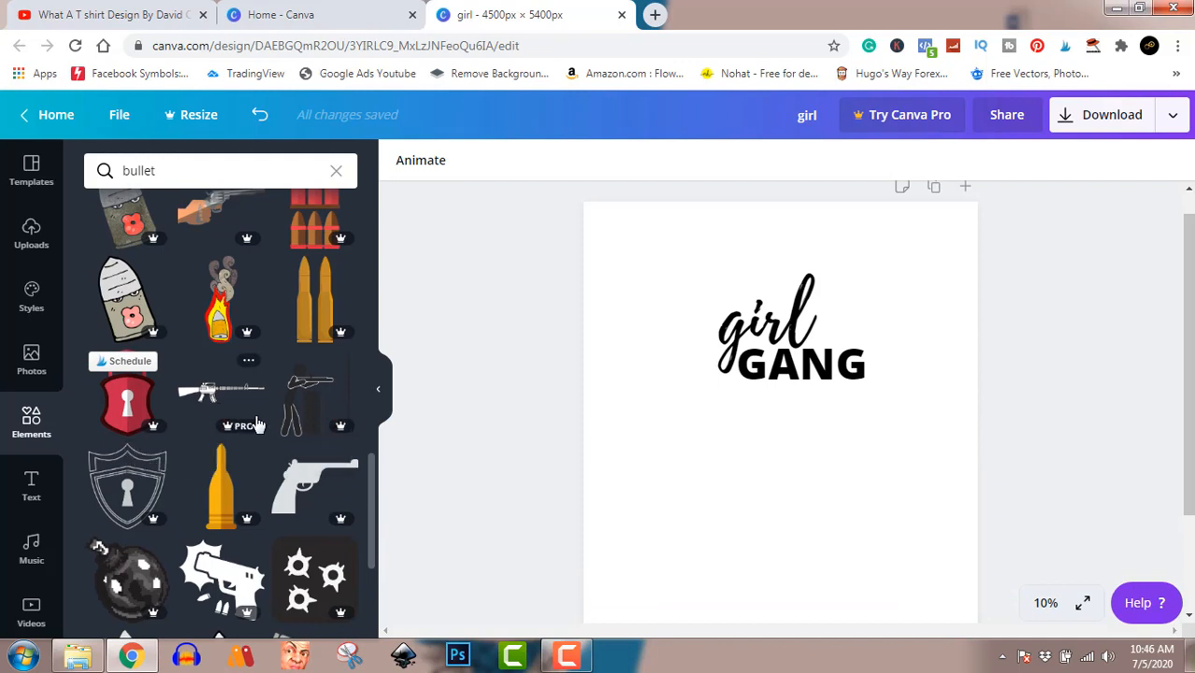
scroll(258, 424, down, 3)
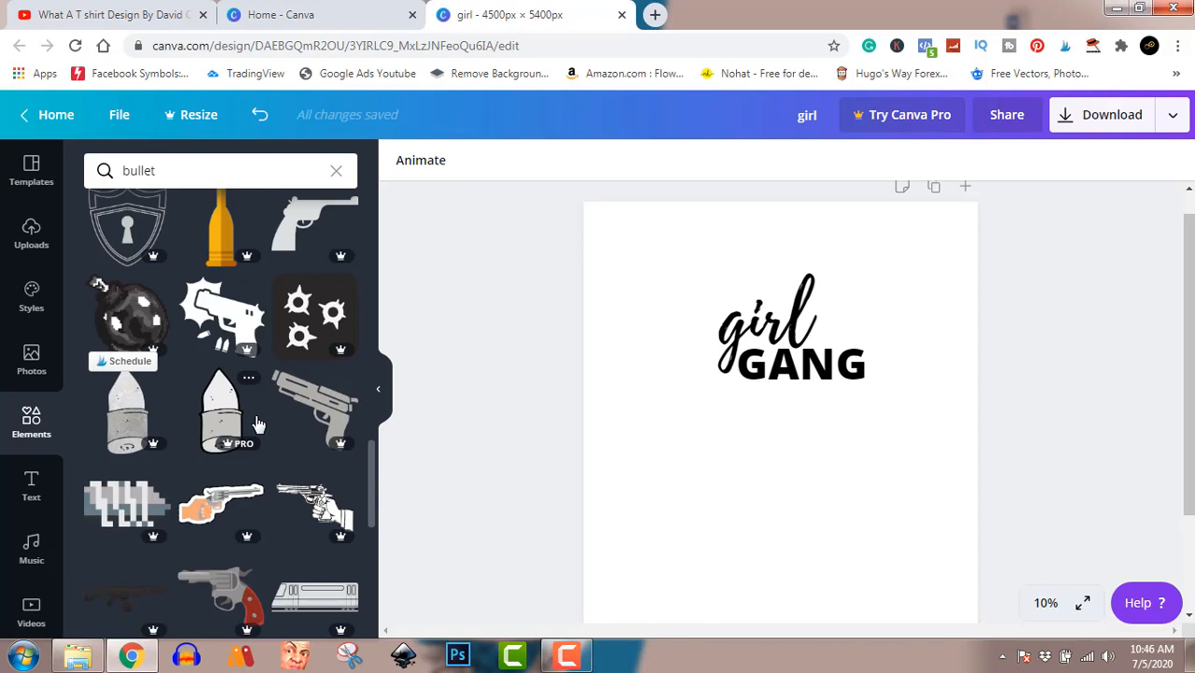
scroll(258, 424, down, 8)
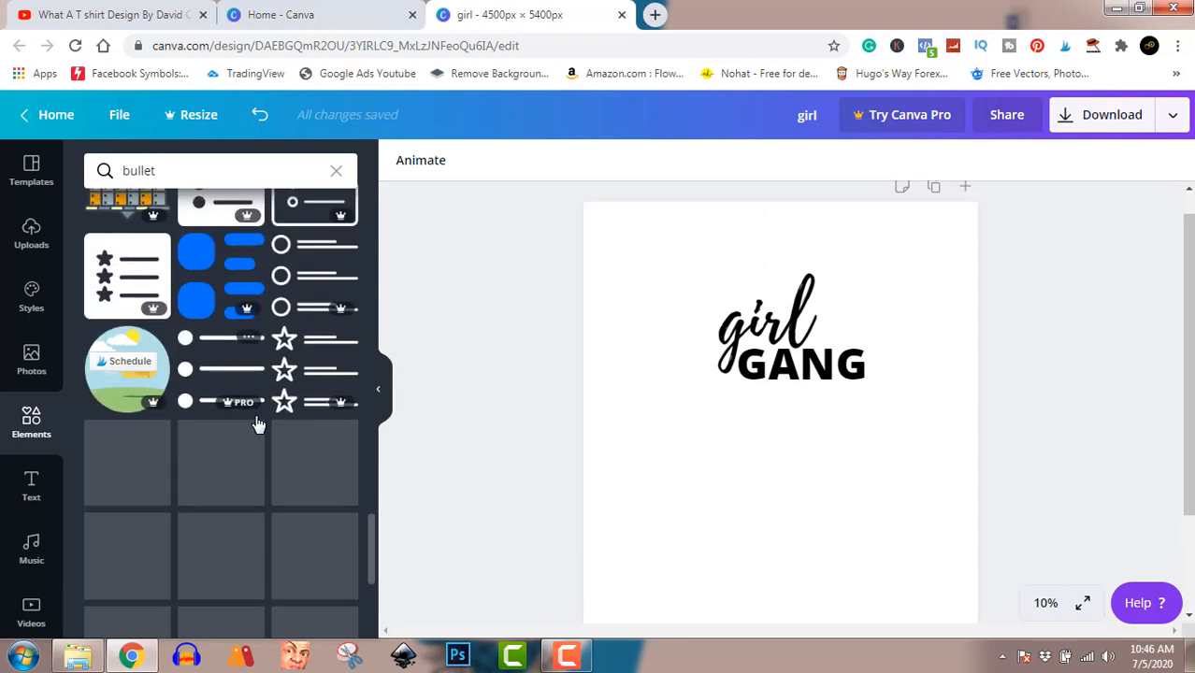
scroll(258, 424, up, 5)
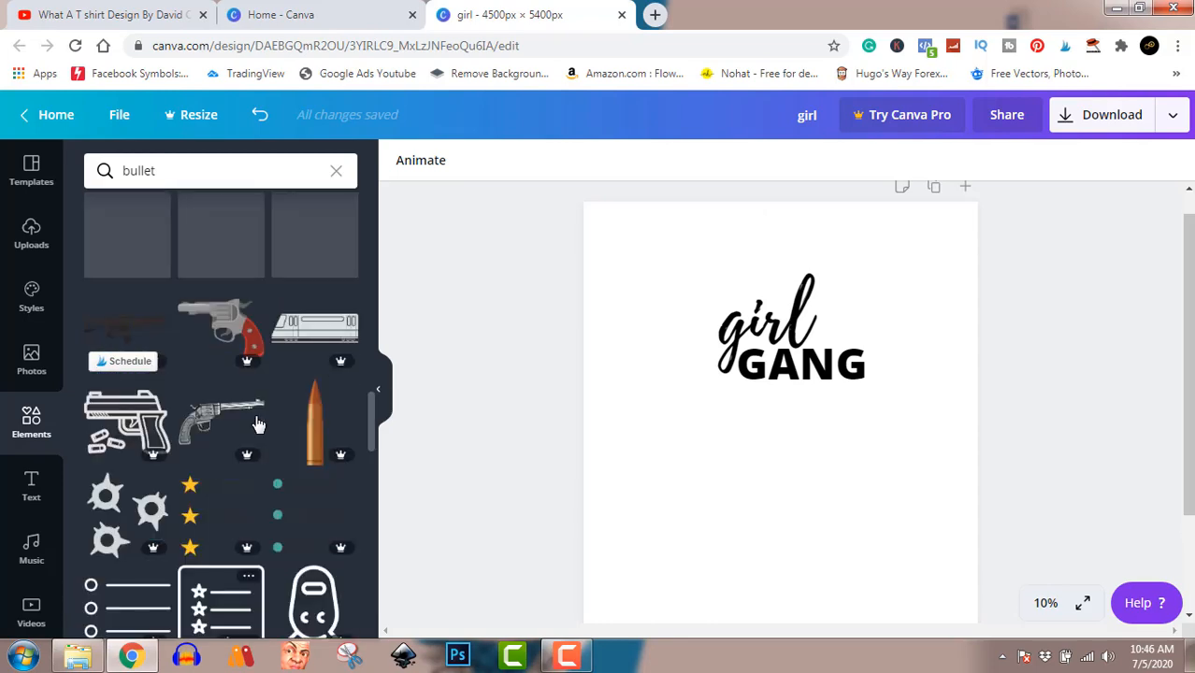
scroll(258, 423, up, 10)
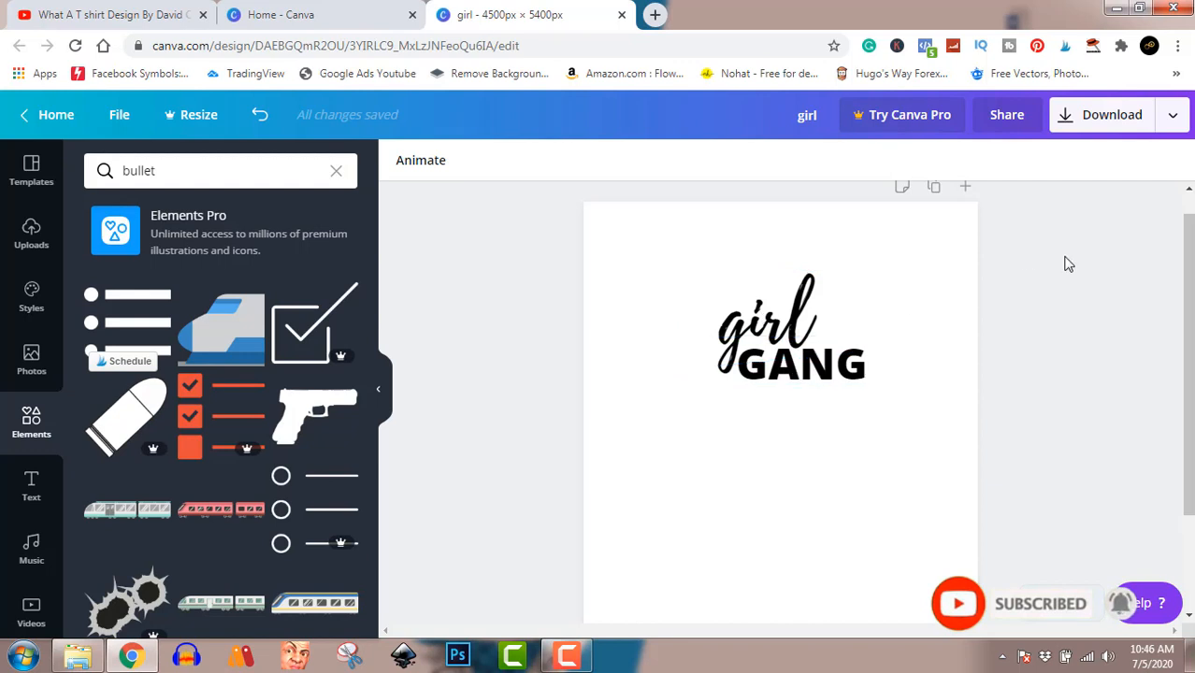
Download the "girl GANG" design as a PNG file at 4500 x 5400 px
click(1103, 126)
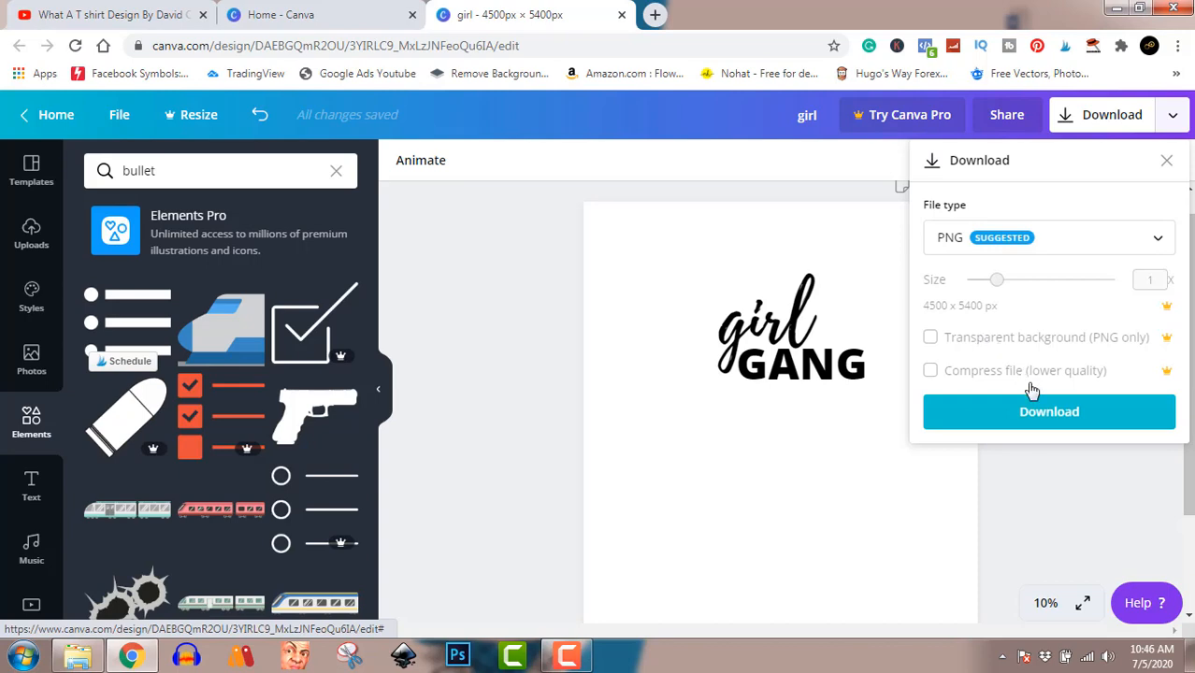
click(1045, 417)
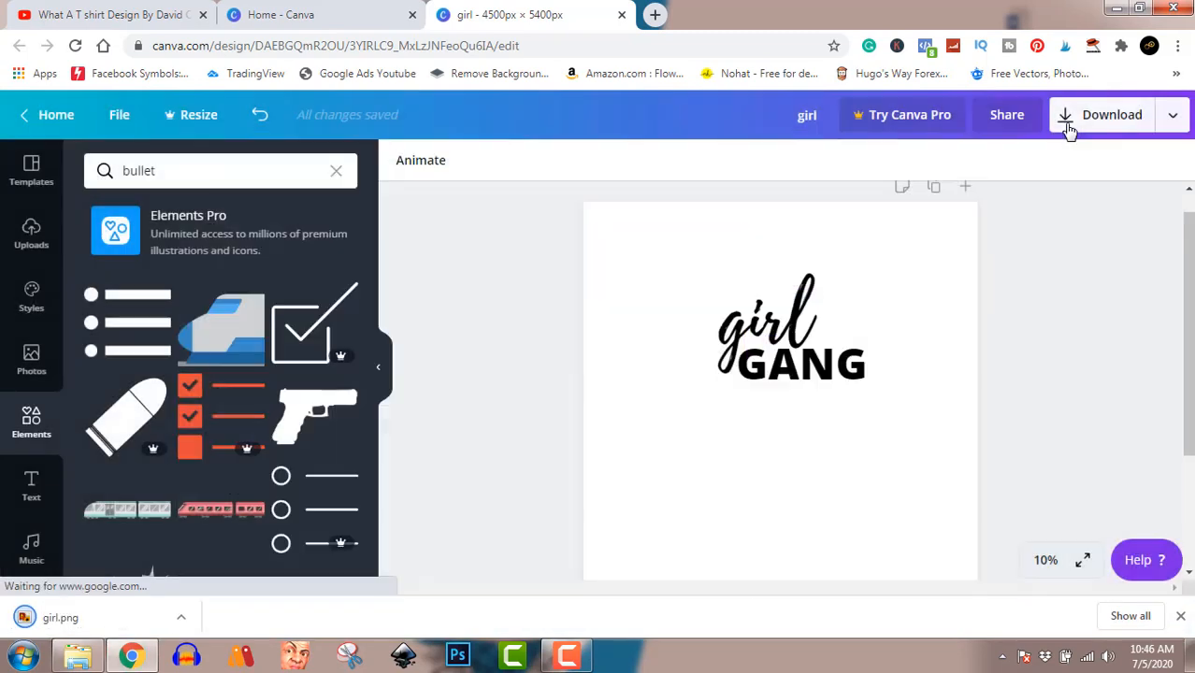
click(1084, 118)
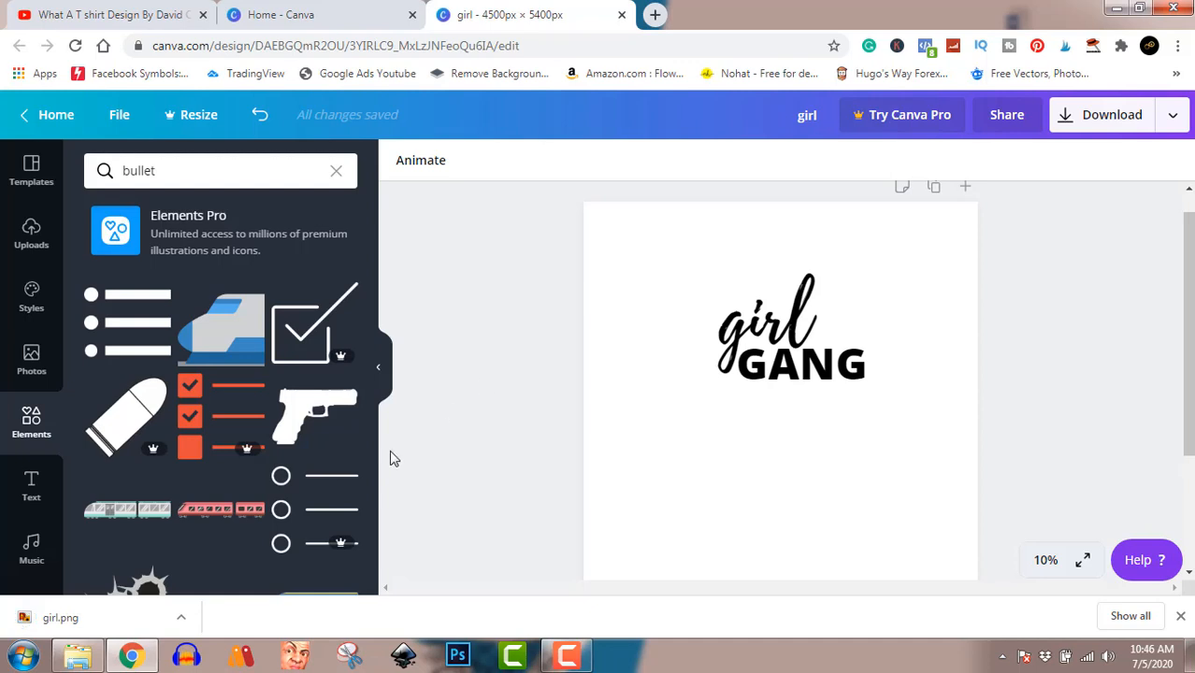
View the downloaded girl.png from its folder to check the exported design, and close the image viewer and folder window
click(182, 625)
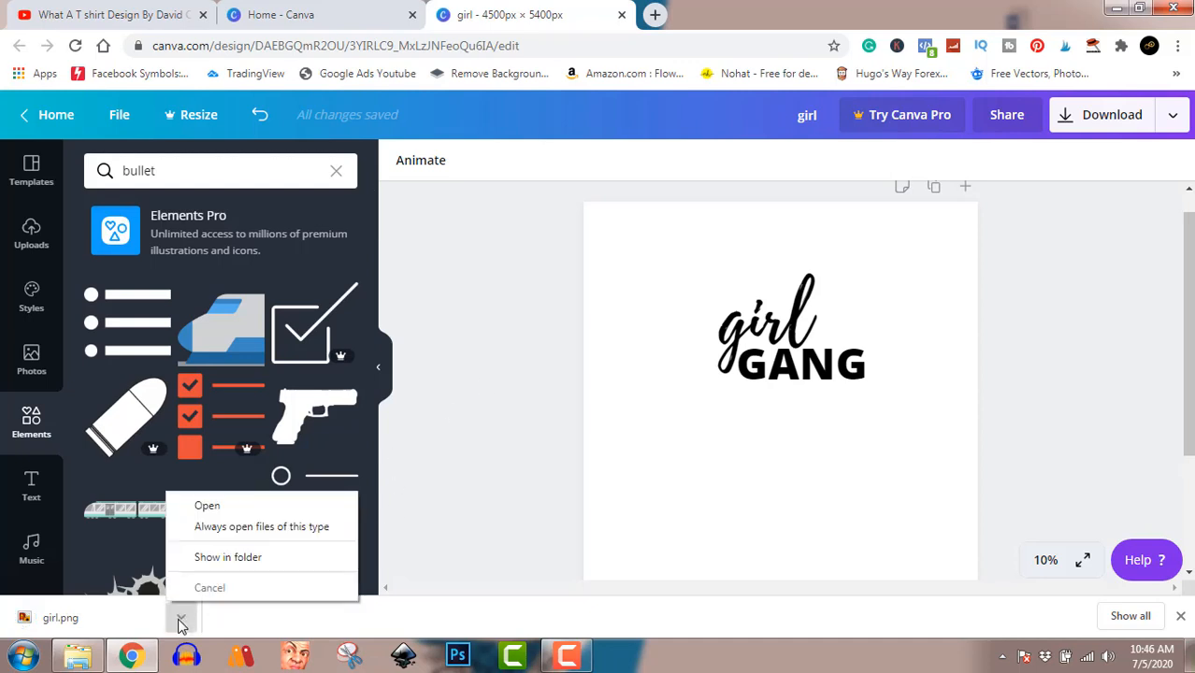
click(247, 567)
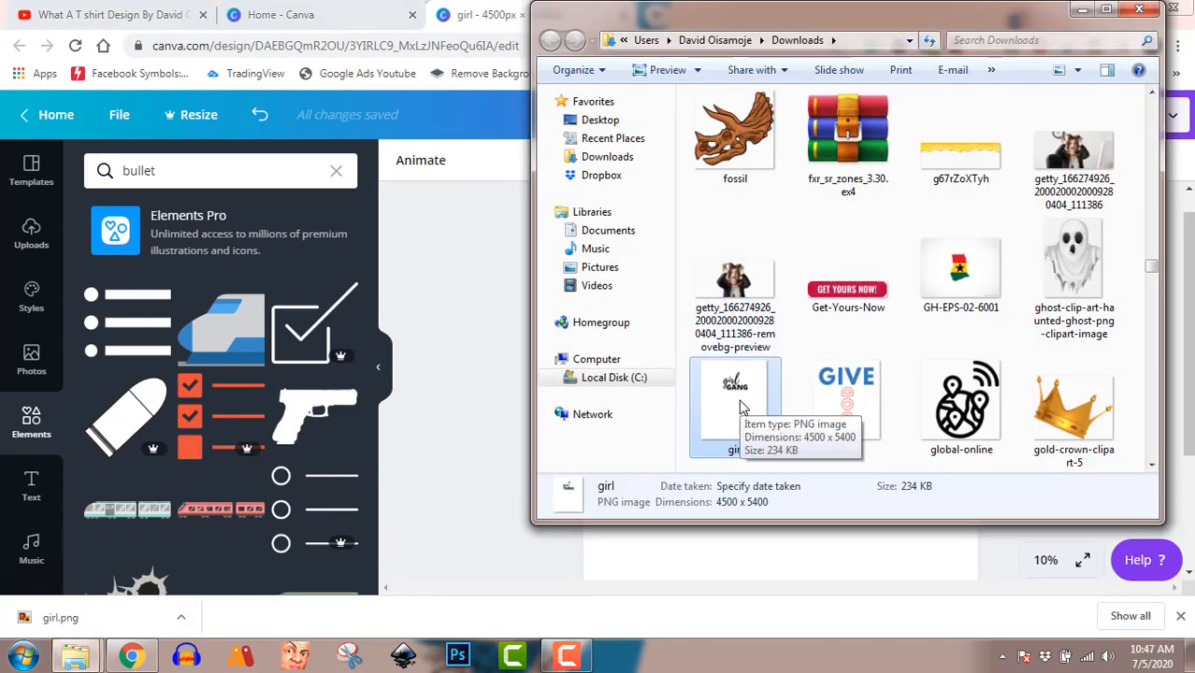
double_click(741, 409)
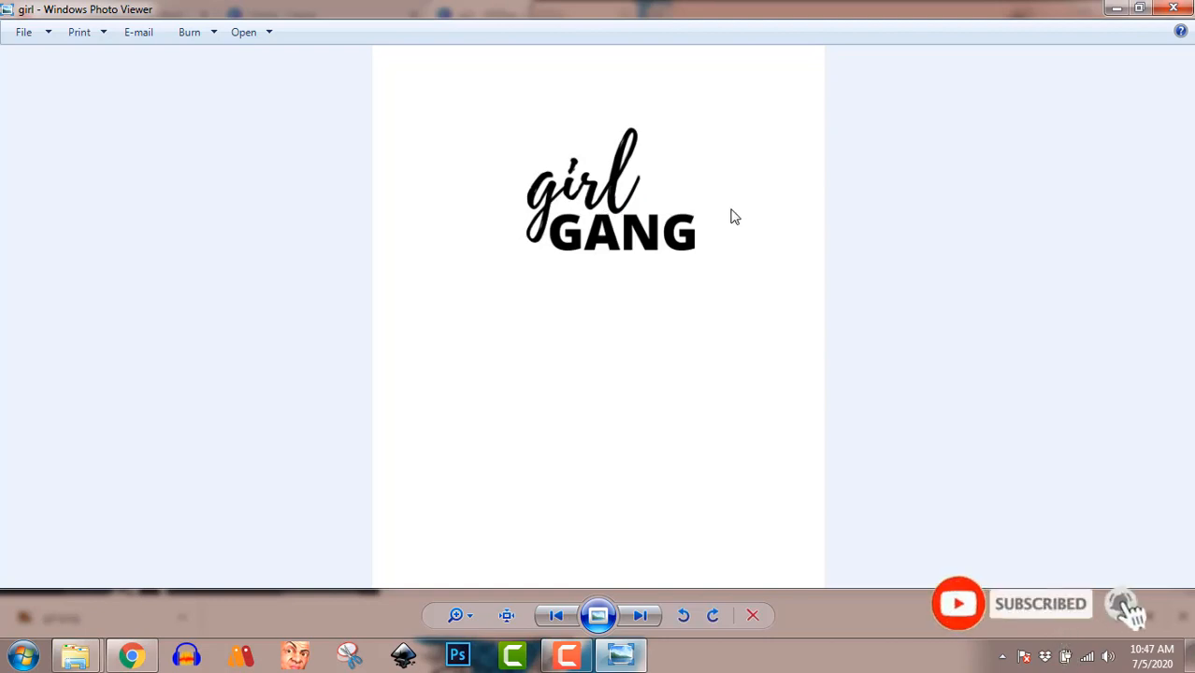
click(1172, 9)
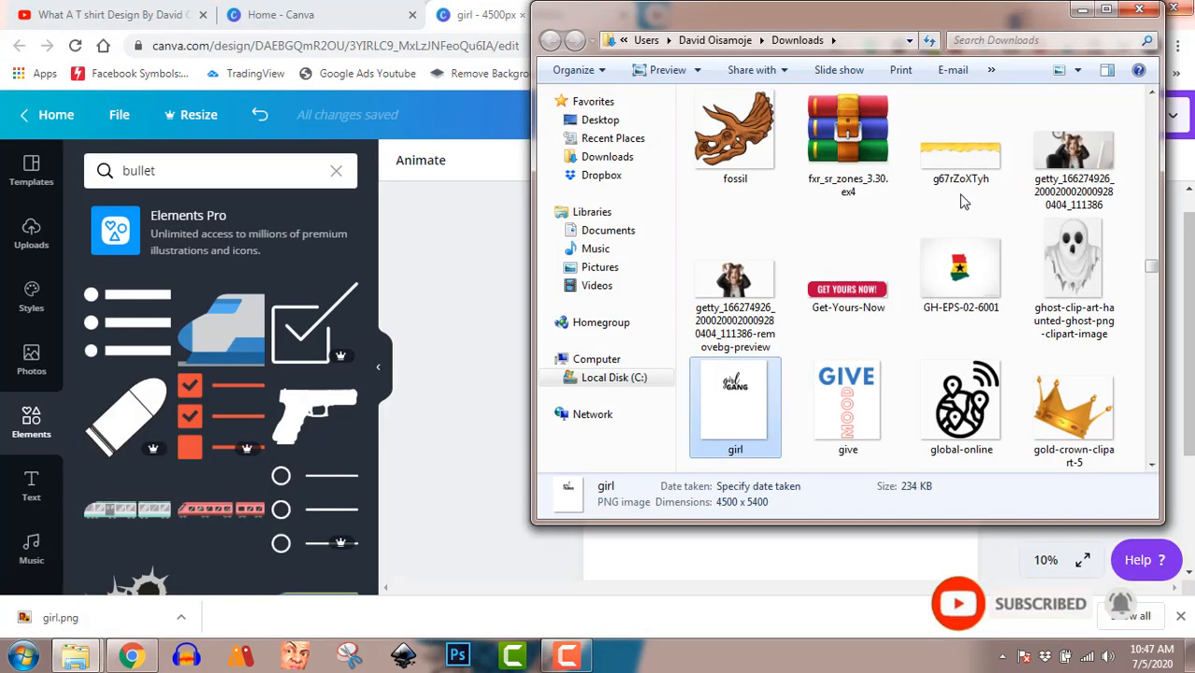
click(587, 656)
click(587, 656)
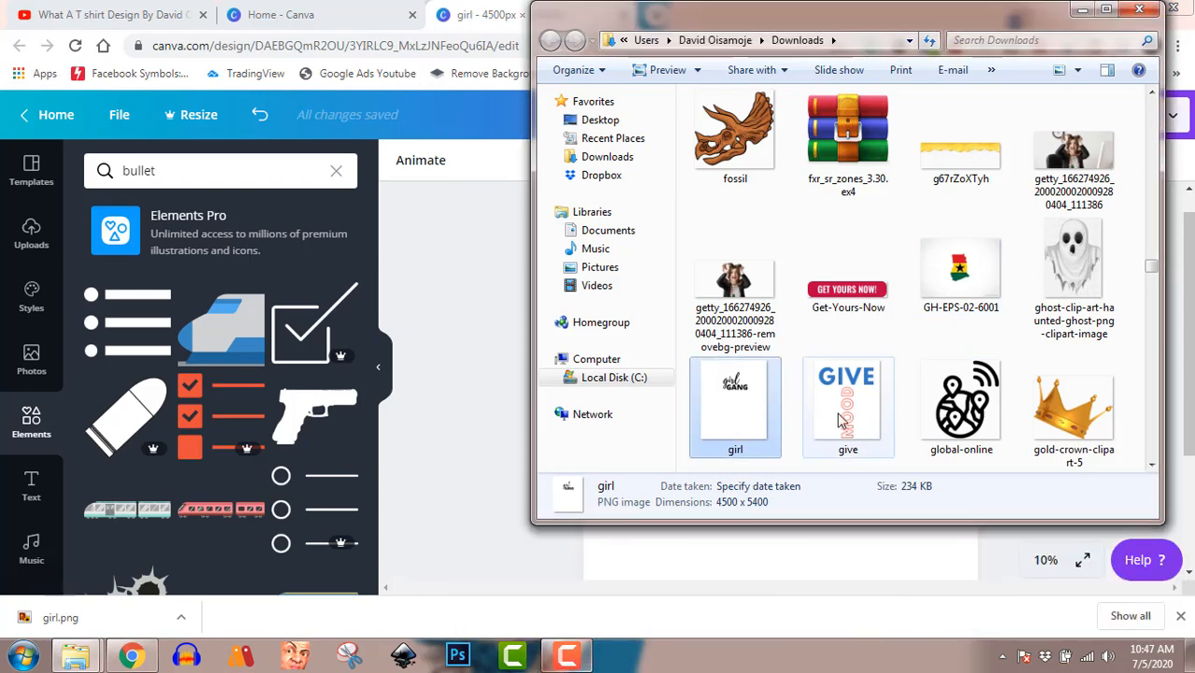
click(1131, 13)
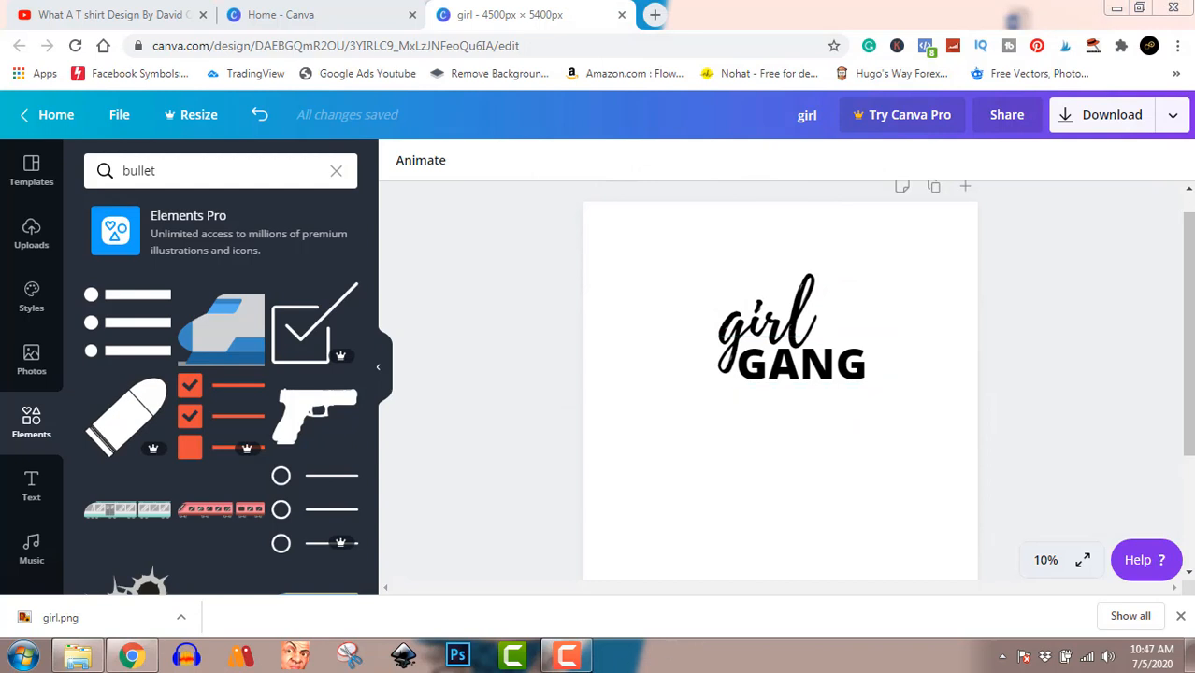
click(567, 656)
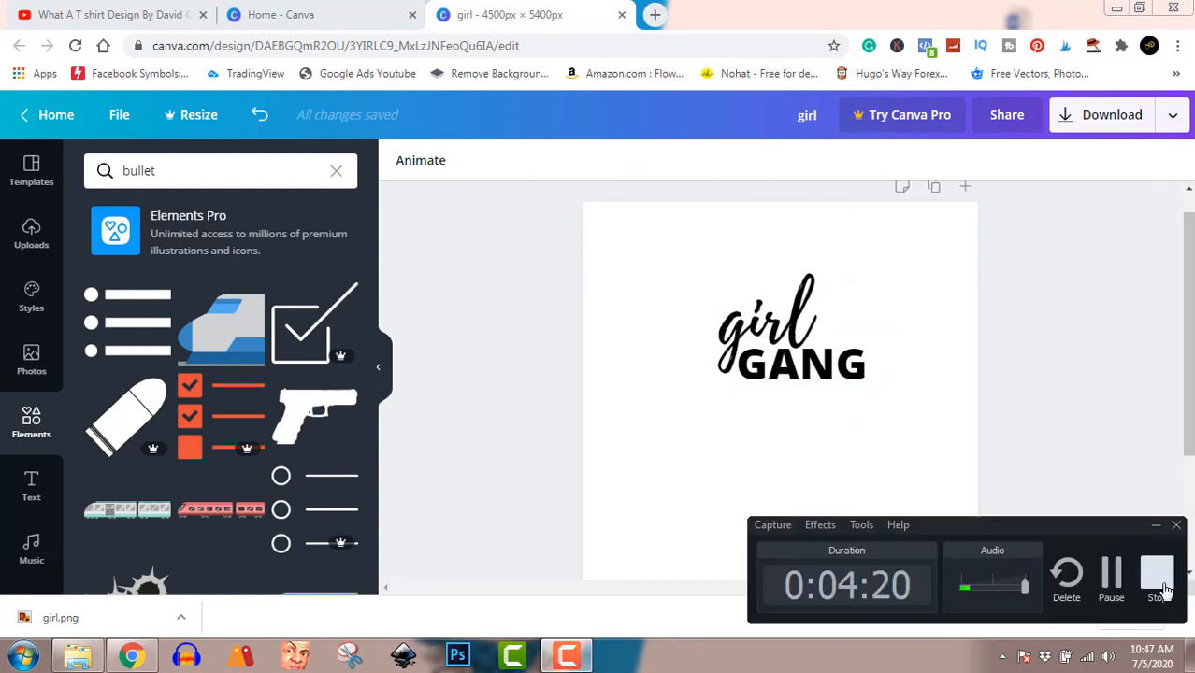